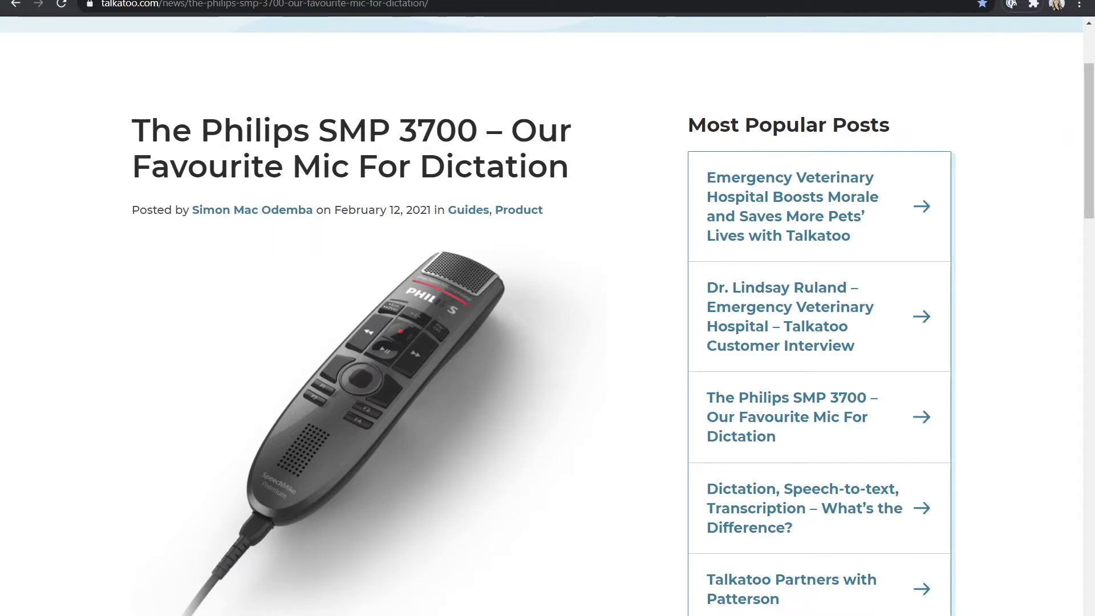
Step: Trim the browser address down to the Talkatoo homepage and load it
{"action": "left_click", "coordinate": [153, 5]}
{"action": "key", "text": "shift+End"}
{"action": "key", "text": "Delete"}
{"action": "key", "text": "Return"}
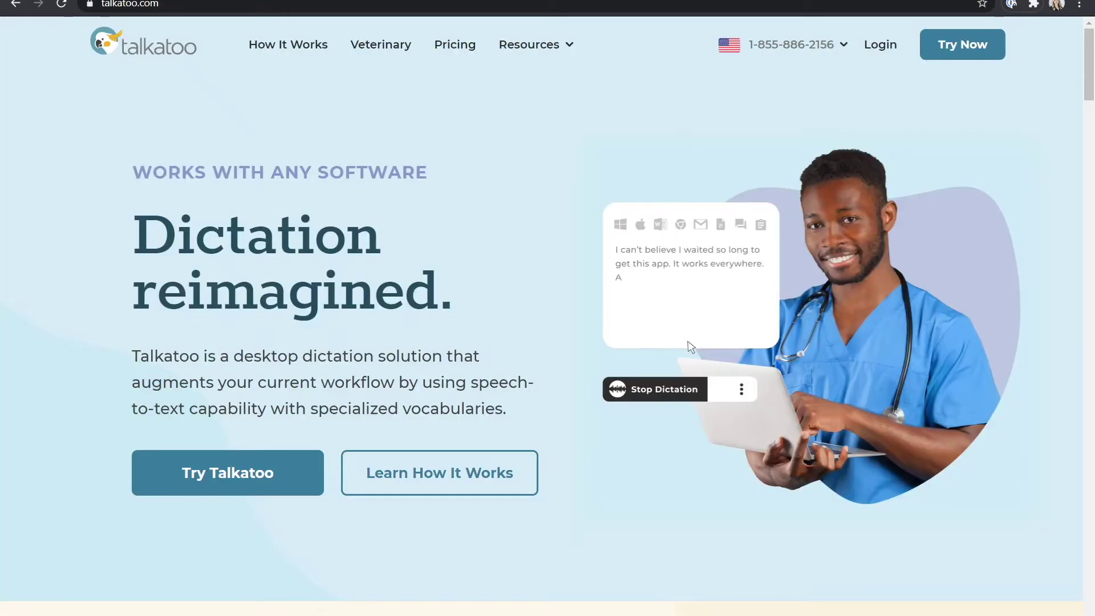
Step: Open the Knowledge Base FAQ article 'How do I setup and use my Philips SpeechMike?'
{"action": "mouse_move", "coordinate": [520, 49]}
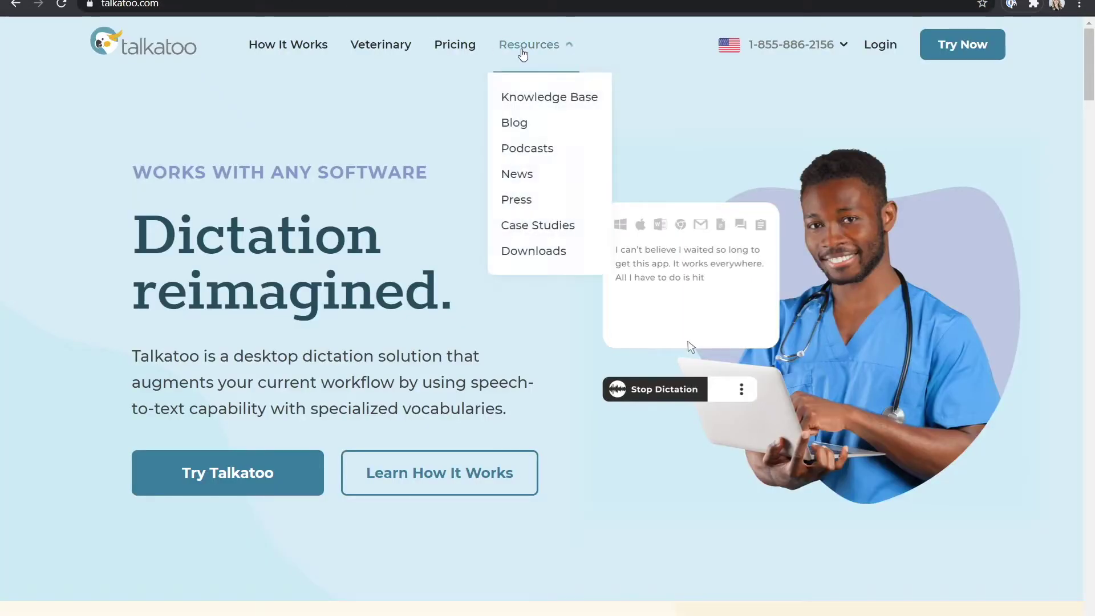
{"action": "left_click", "coordinate": [584, 98]}
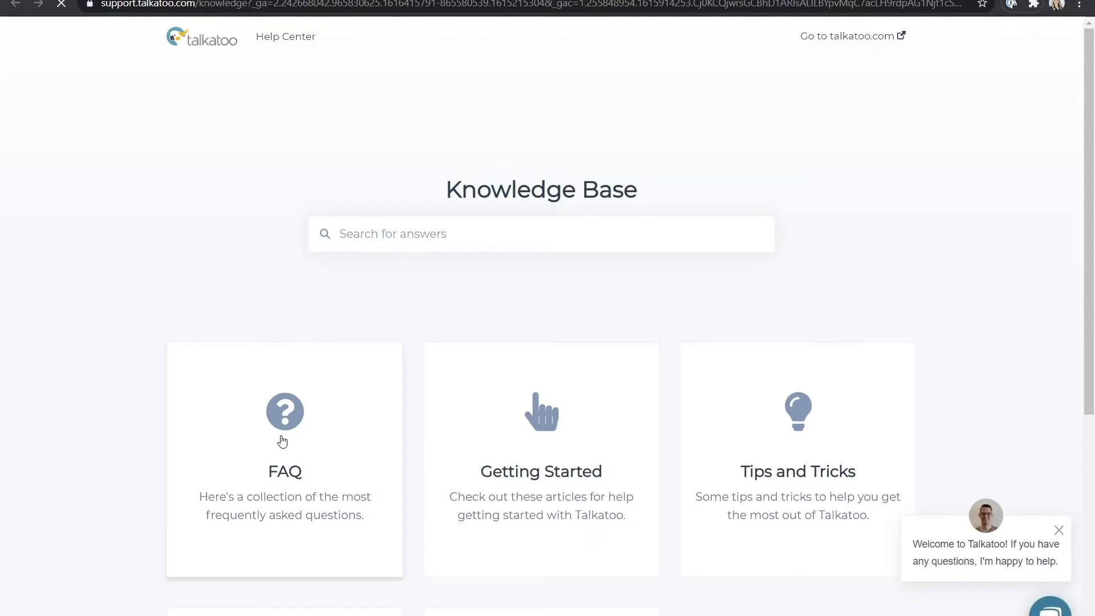
{"action": "left_click", "coordinate": [284, 441]}
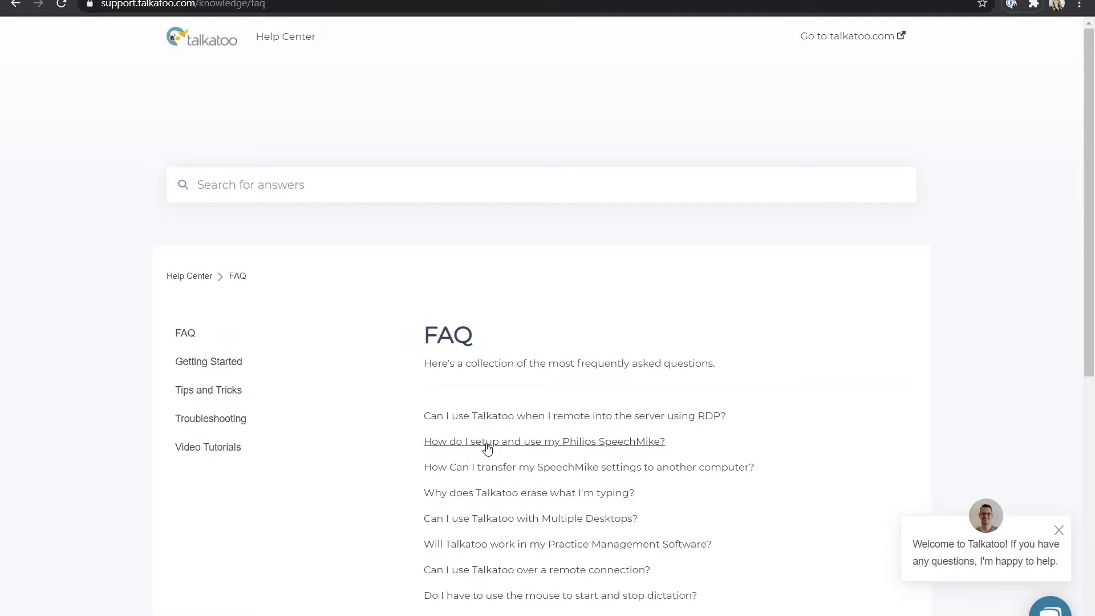
{"action": "left_click", "coordinate": [488, 449]}
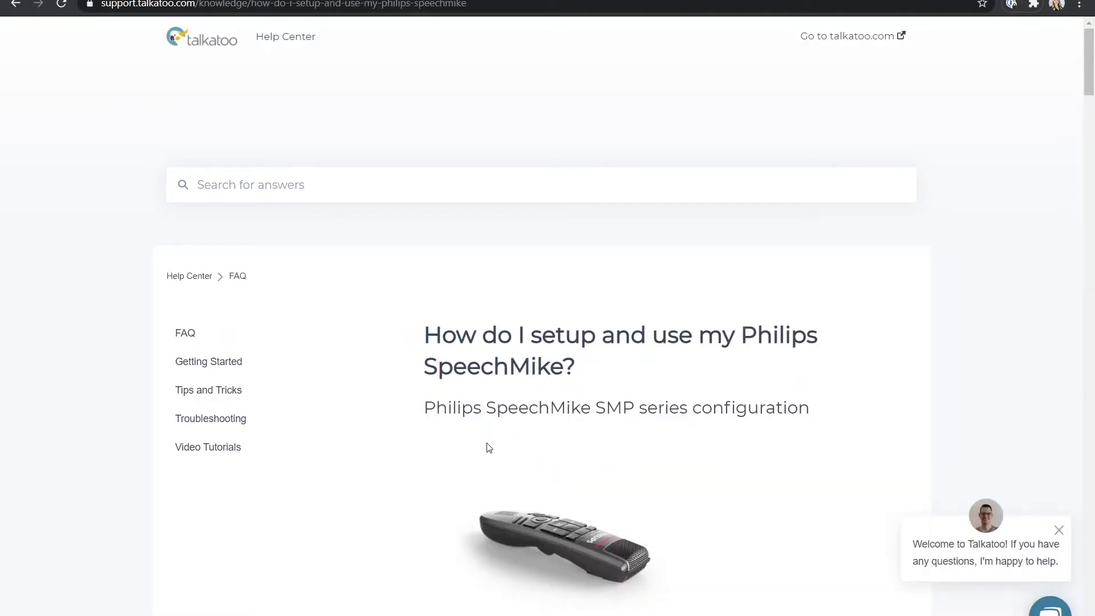
Step: Open the article's Philips SpeechControl software link in a new tab
{"action": "scroll", "coordinate": [489, 447], "scroll_direction": "down", "scroll_amount": 5}
{"action": "scroll", "coordinate": [489, 448], "scroll_direction": "down", "scroll_amount": 3}
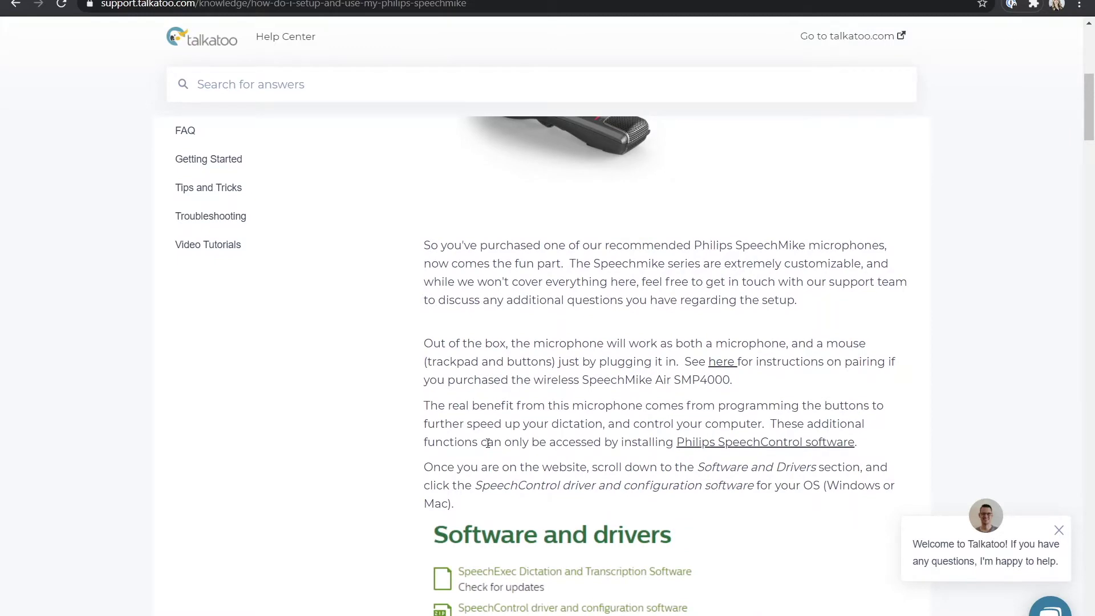
{"action": "scroll", "coordinate": [488, 443], "scroll_direction": "down", "scroll_amount": 1}
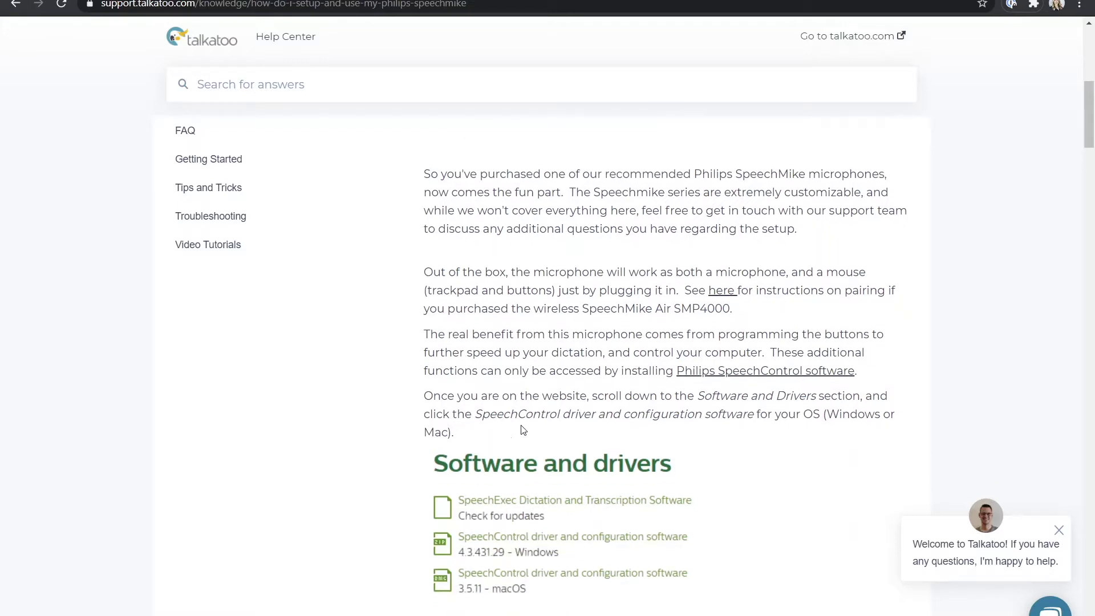
{"action": "right_click", "coordinate": [695, 374]}
{"action": "left_click", "coordinate": [759, 379]}
Step: On the Philips support page, download SpeechControl 4.4.440.14 for Windows after accepting the license
{"action": "key", "text": "ctrl+Tab"}
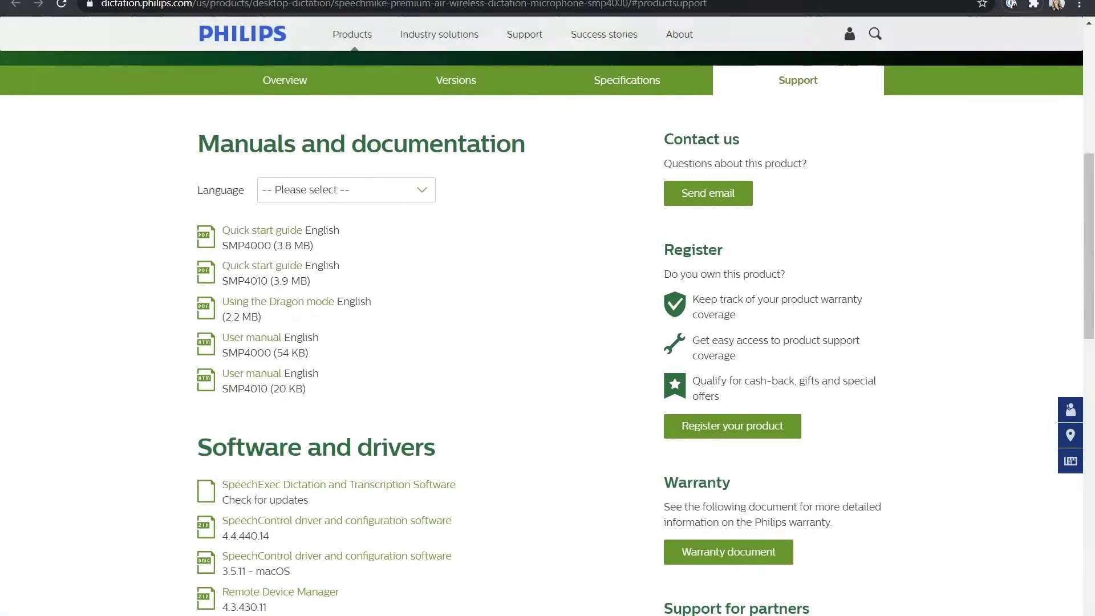
{"action": "scroll", "coordinate": [146, 303], "scroll_direction": "down", "scroll_amount": 3}
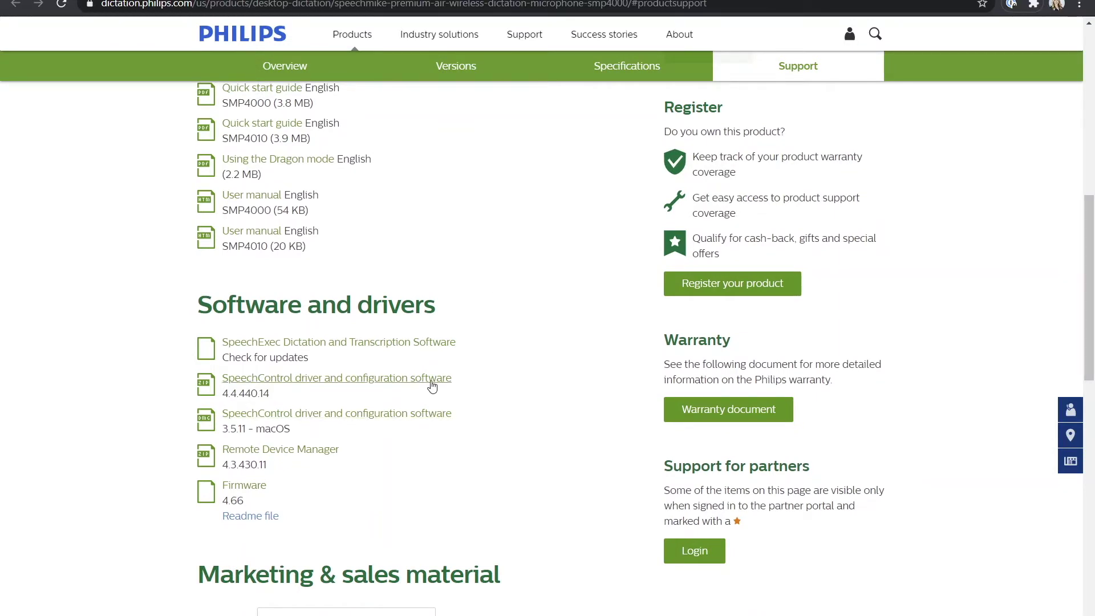
{"action": "left_click", "coordinate": [430, 381]}
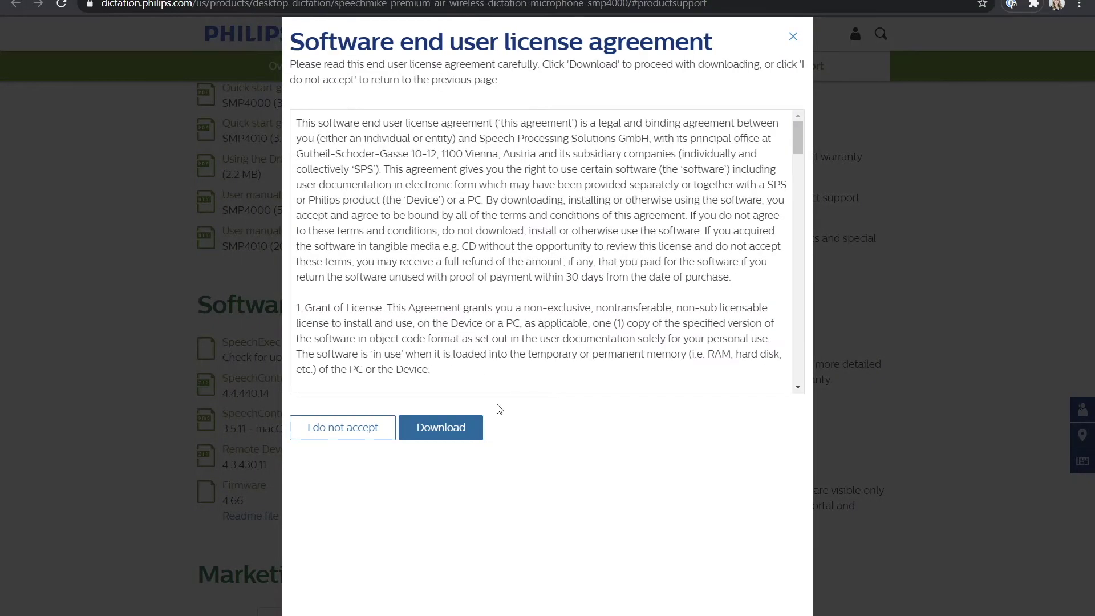
{"action": "left_click", "coordinate": [445, 531]}
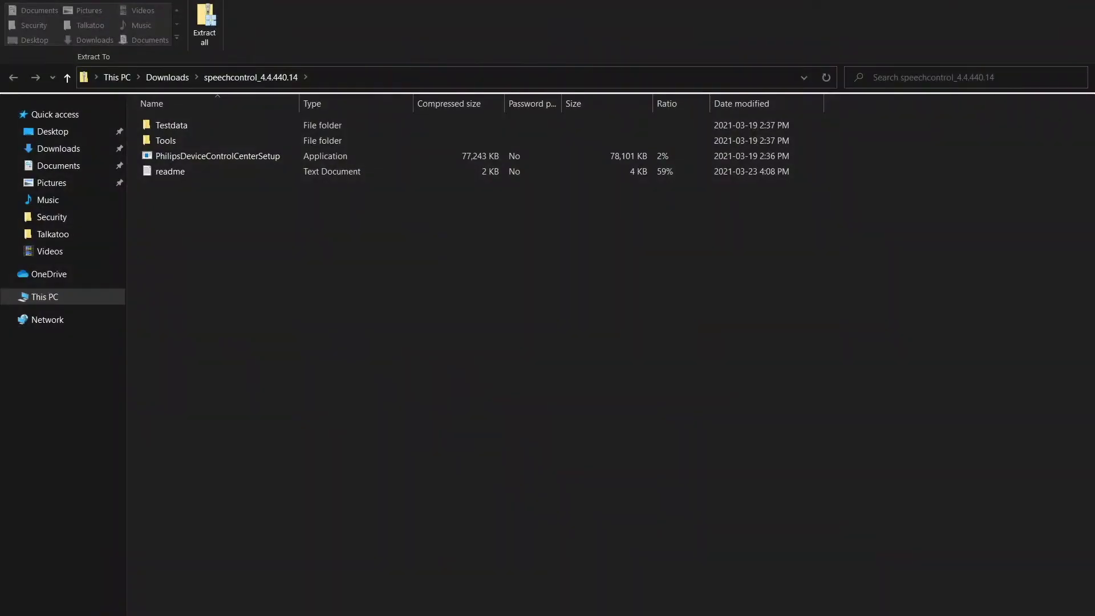
Step: Open the downloaded speechcontrol zip from Downloads and launch PhilipsDeviceControlCenterSetup
{"action": "mouse_move", "coordinate": [367, 615]}
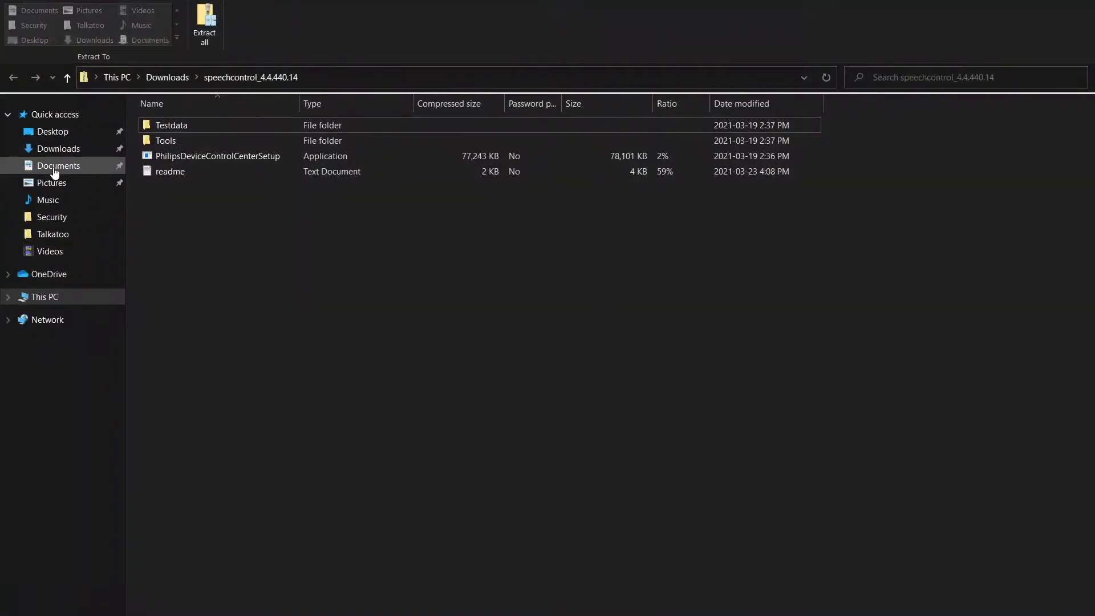
{"action": "left_click", "coordinate": [58, 149]}
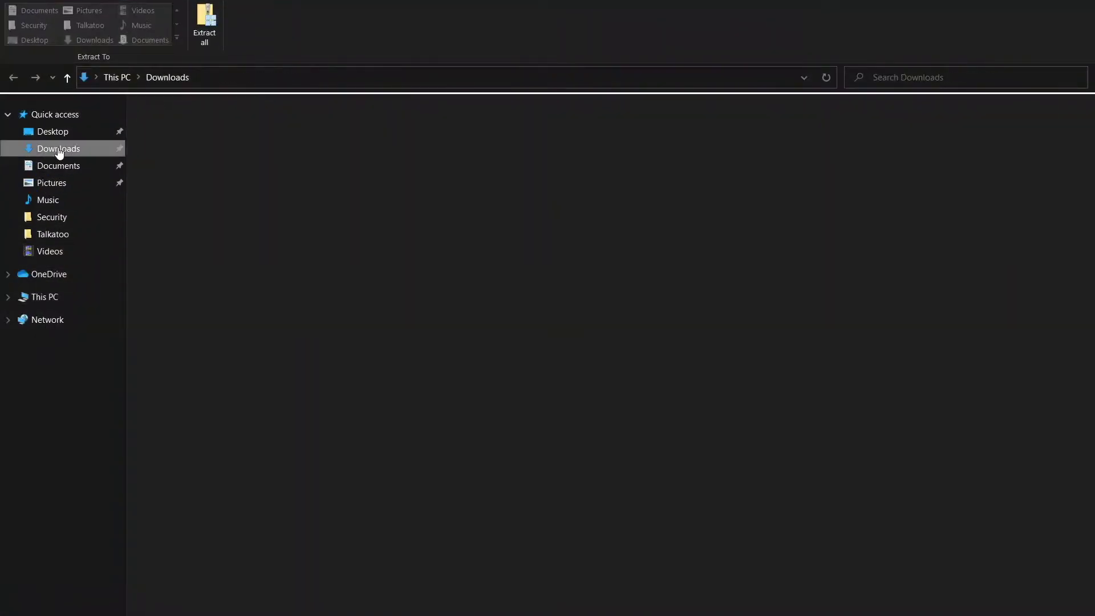
{"action": "double_click", "coordinate": [200, 143]}
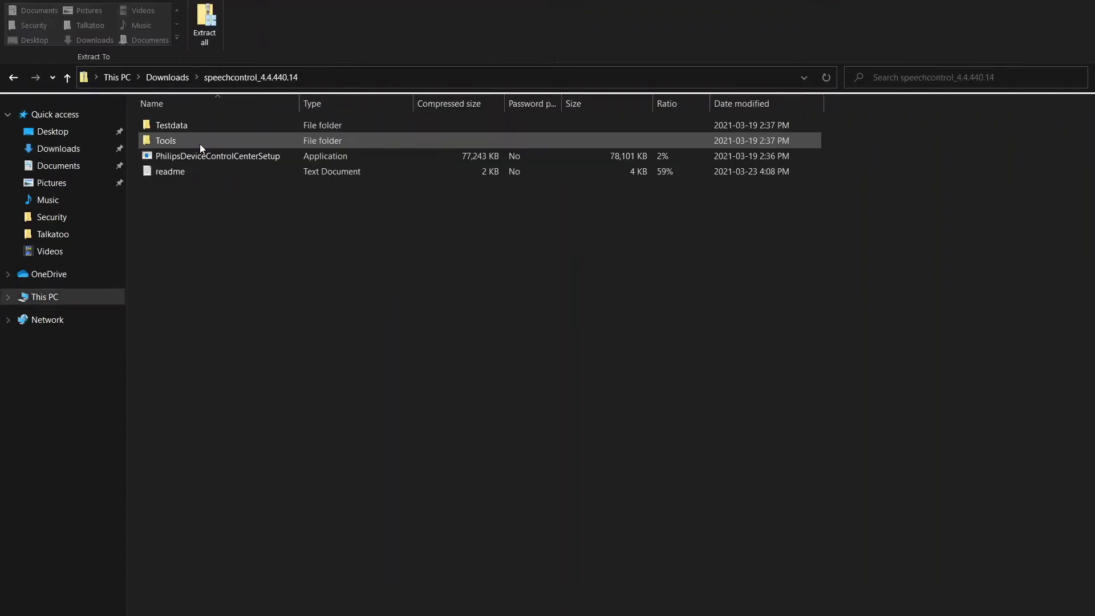
{"action": "double_click", "coordinate": [228, 158]}
Step: Install Philips Device Control Center with the Typical setup, launching it on finish
{"action": "left_click", "coordinate": [570, 344]}
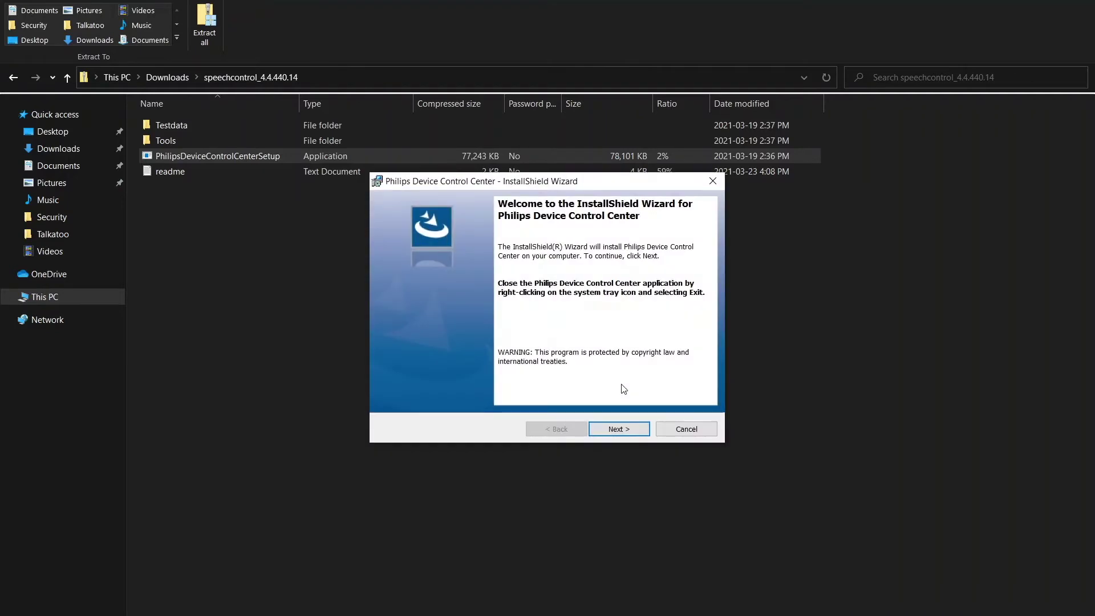
{"action": "left_click", "coordinate": [626, 427]}
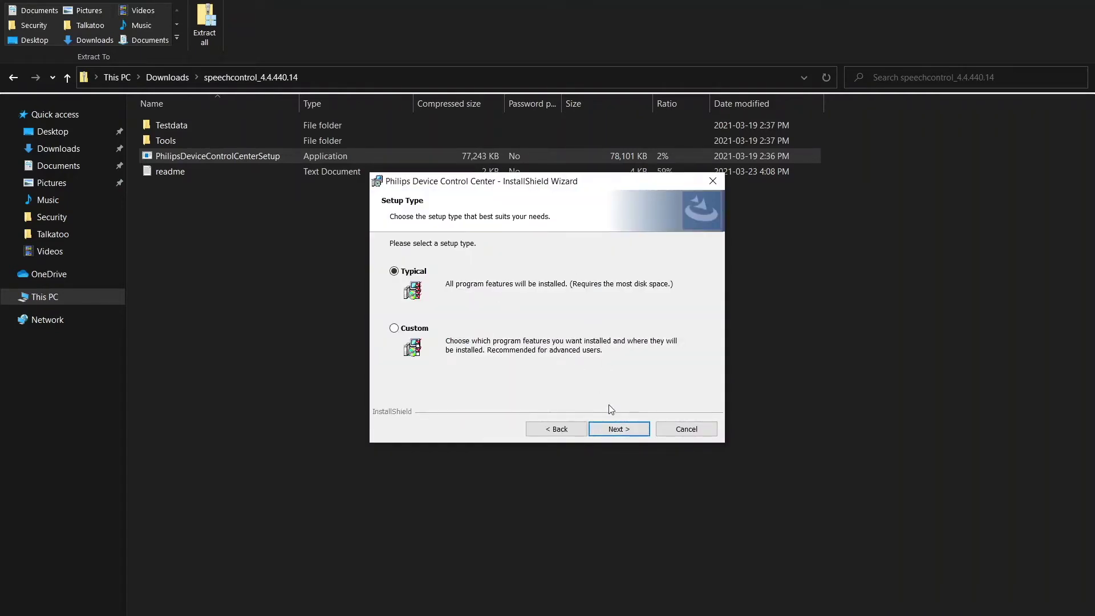
{"action": "left_click", "coordinate": [619, 429]}
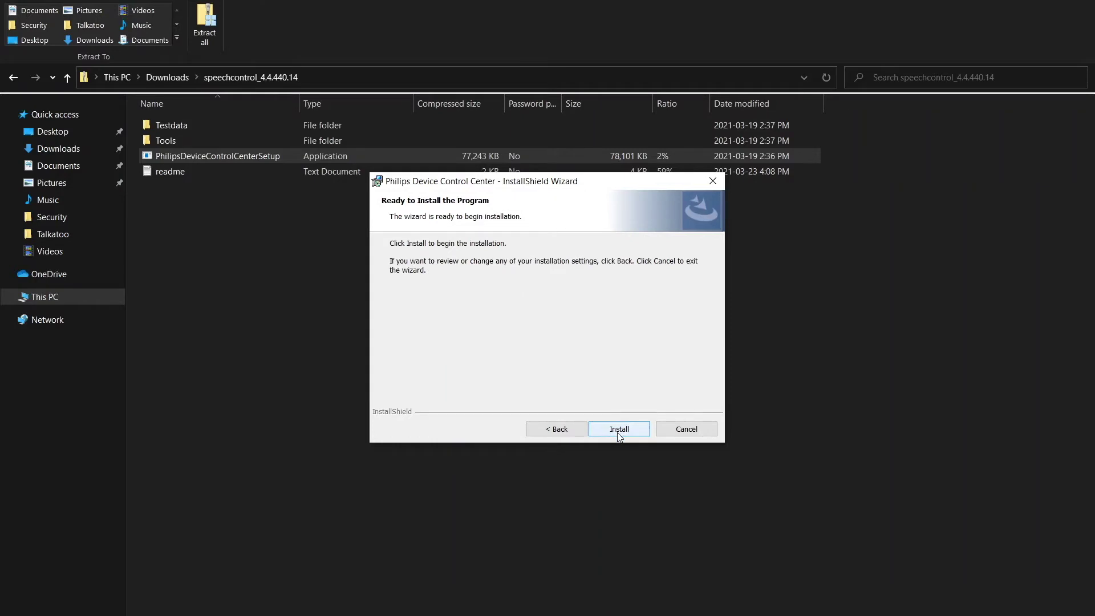
{"action": "left_click", "coordinate": [618, 433]}
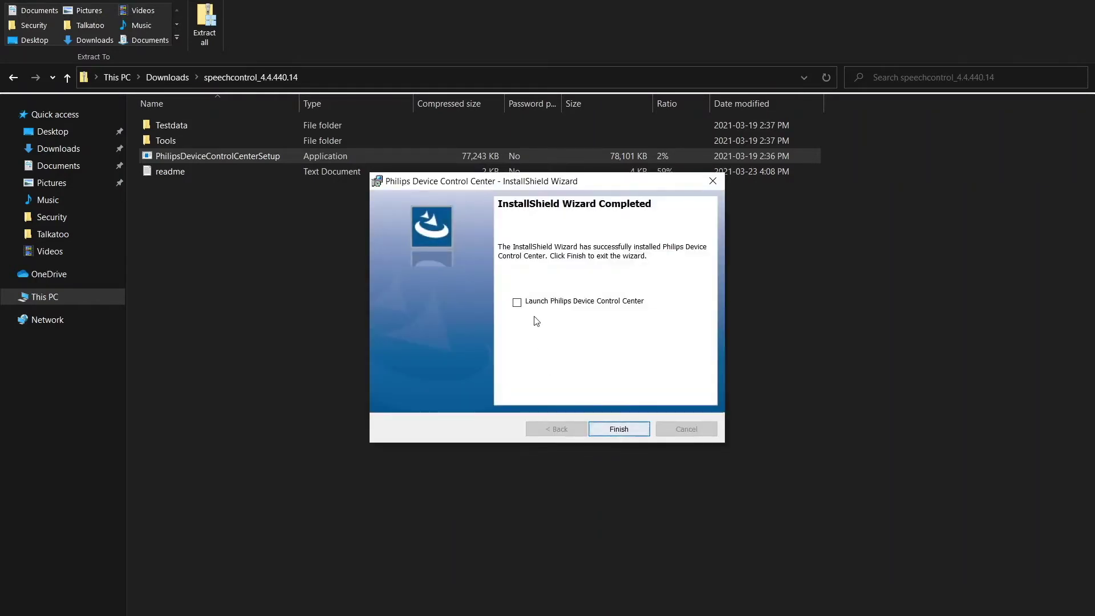
{"action": "left_click", "coordinate": [517, 303]}
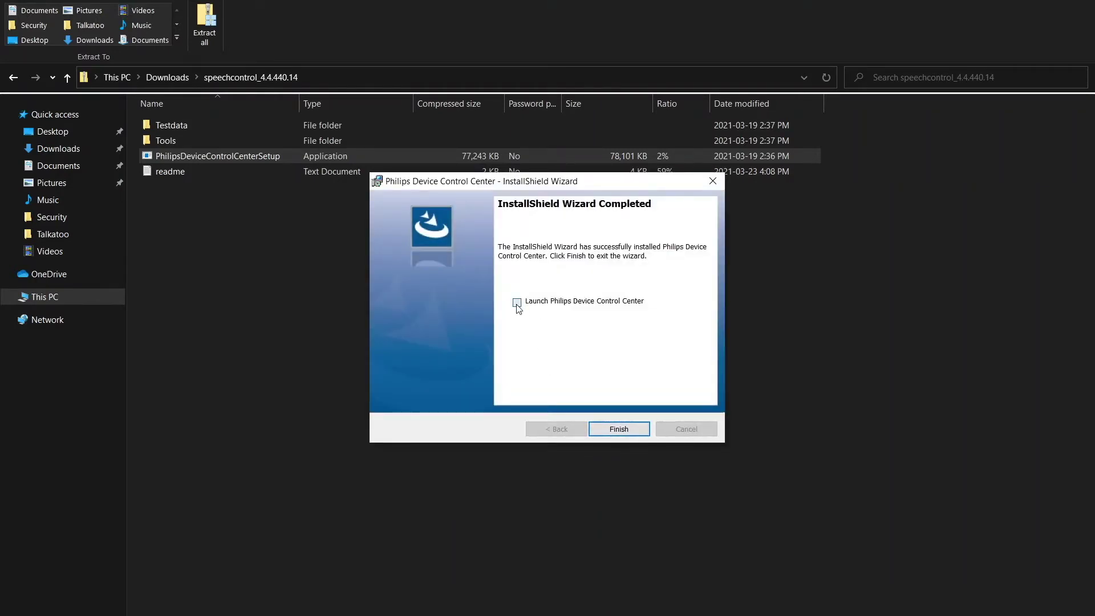
{"action": "left_click", "coordinate": [621, 433]}
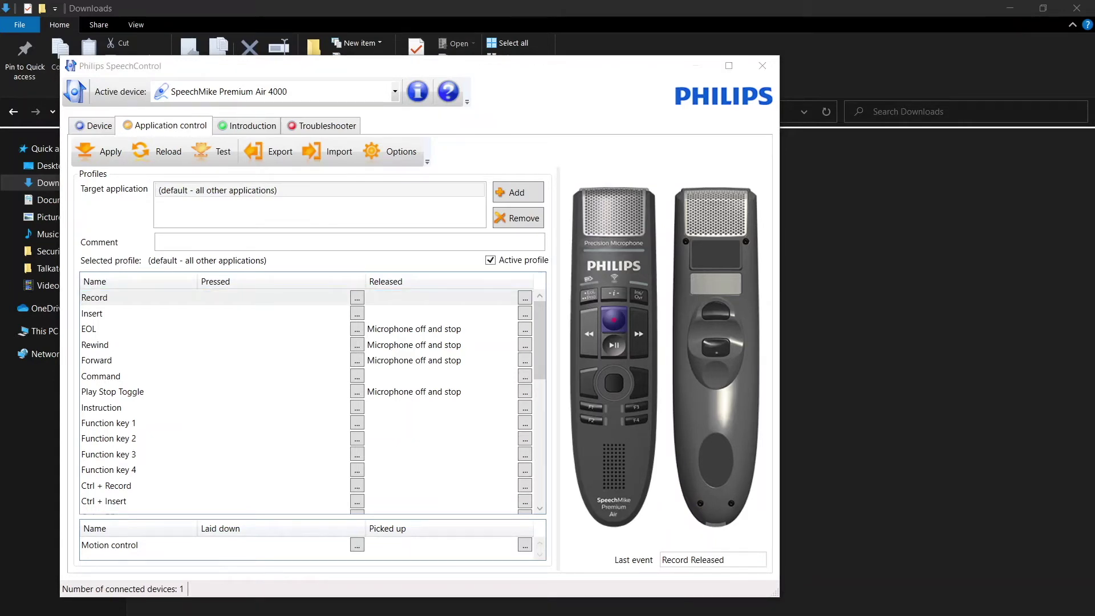
Step: Give the Record button's press a hotkey step sending Control + Alt + S
{"action": "left_click", "coordinate": [356, 298]}
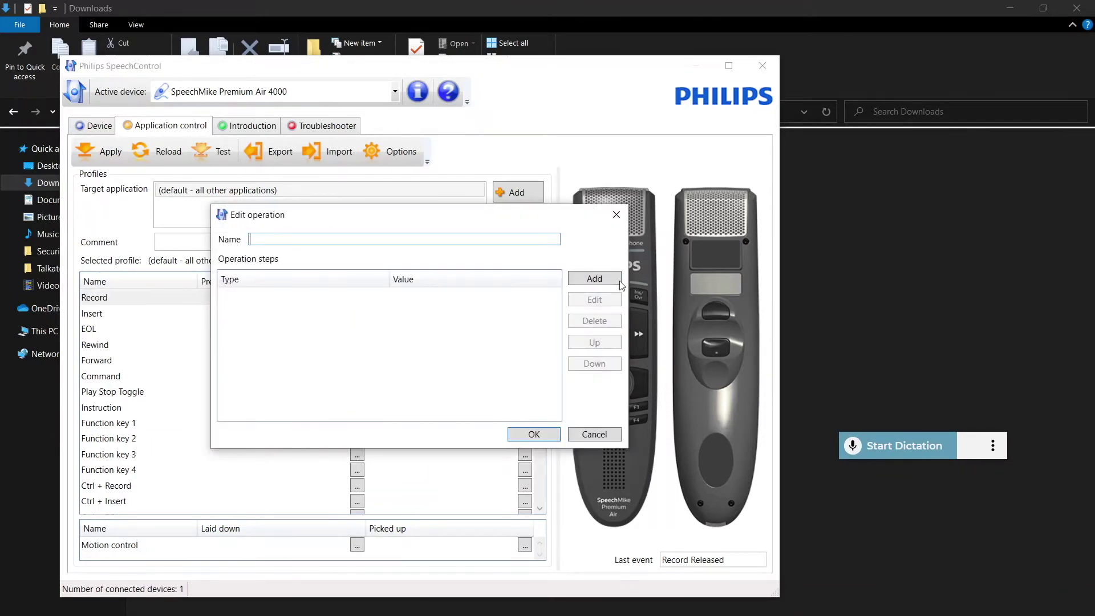
{"action": "left_click", "coordinate": [603, 284]}
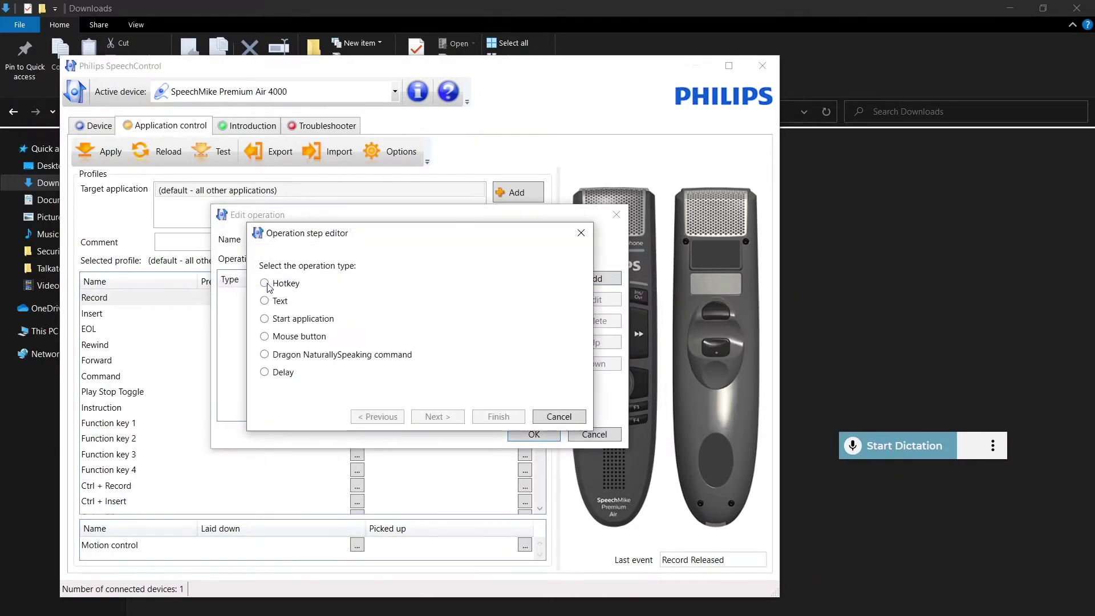
{"action": "left_click", "coordinate": [268, 285]}
{"action": "left_click", "coordinate": [446, 417]}
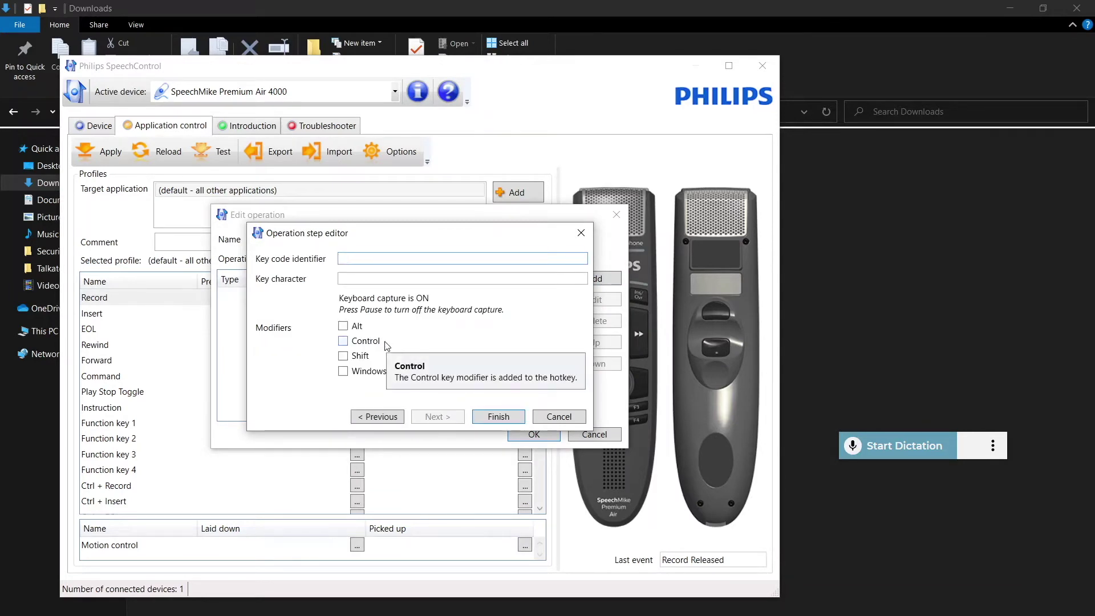
{"action": "left_click", "coordinate": [343, 326]}
{"action": "left_click", "coordinate": [351, 341]}
{"action": "left_click", "coordinate": [504, 419]}
Step: Name the Record operation 'Star/stop dictation', save it and apply
{"action": "left_click", "coordinate": [359, 237]}
{"action": "type", "text": "Star/stop "}
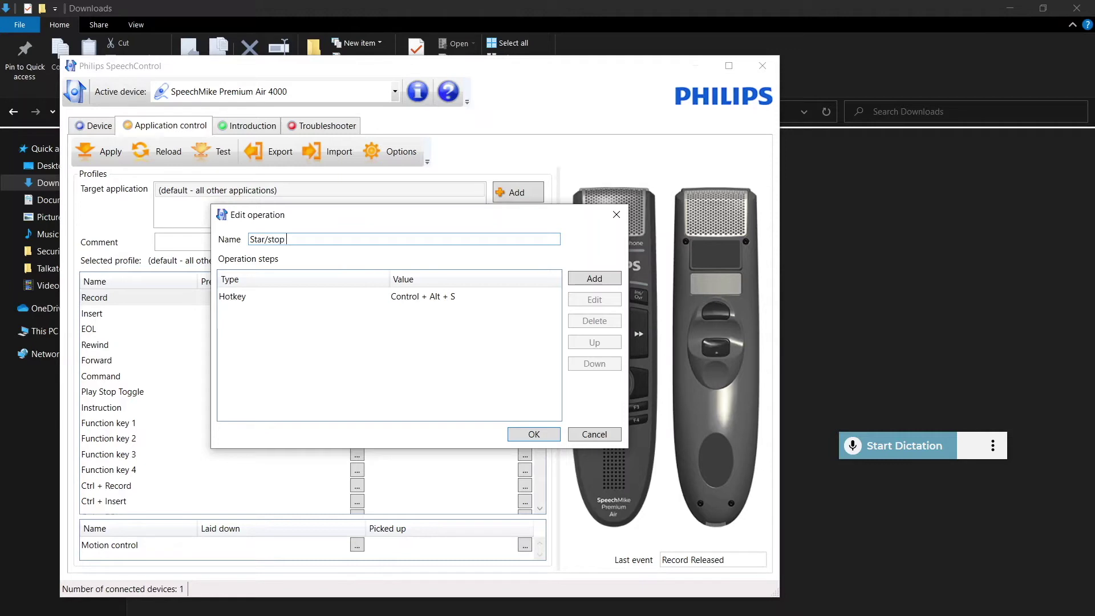
{"action": "type", "text": "dictation"}
{"action": "left_click", "coordinate": [527, 438]}
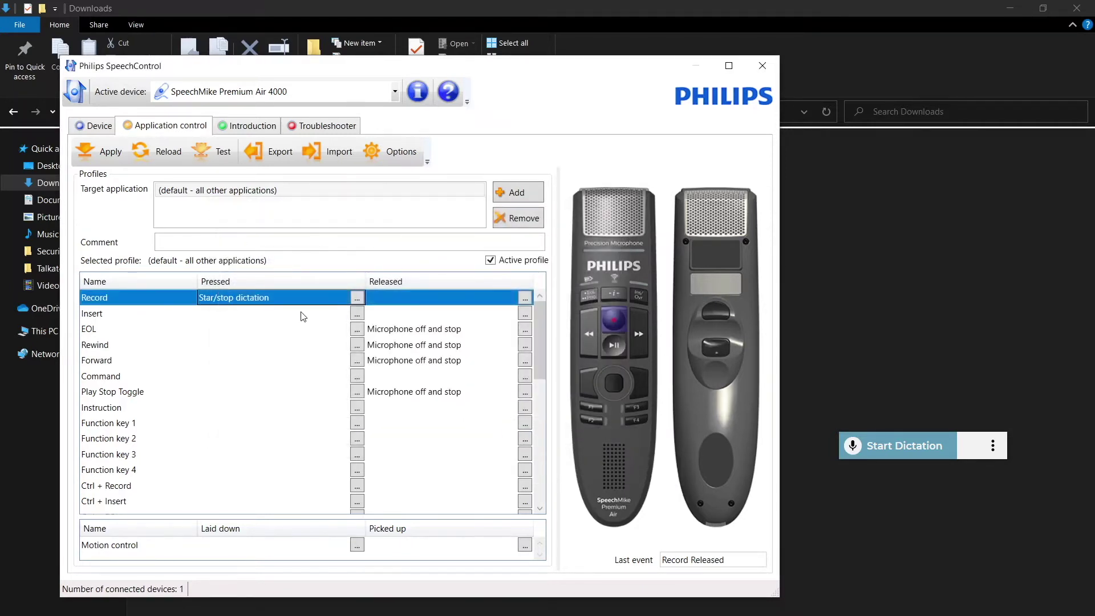
{"action": "left_click", "coordinate": [92, 154]}
Step: Give the Forward button's press a hotkey step sending Return
{"action": "left_click", "coordinate": [359, 367]}
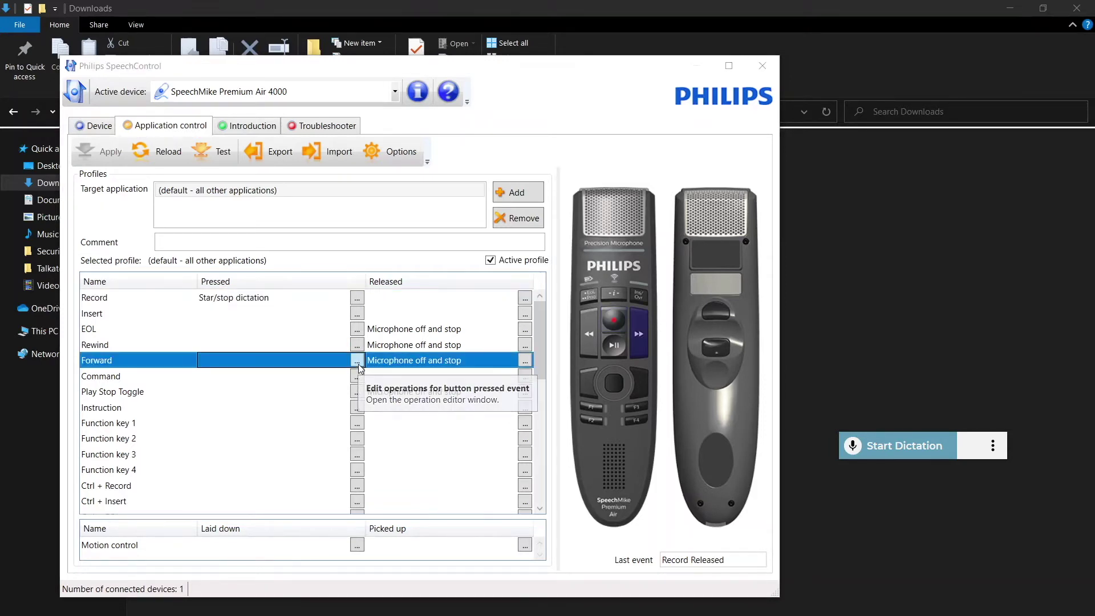
{"action": "left_click", "coordinate": [358, 363]}
{"action": "left_click", "coordinate": [605, 282]}
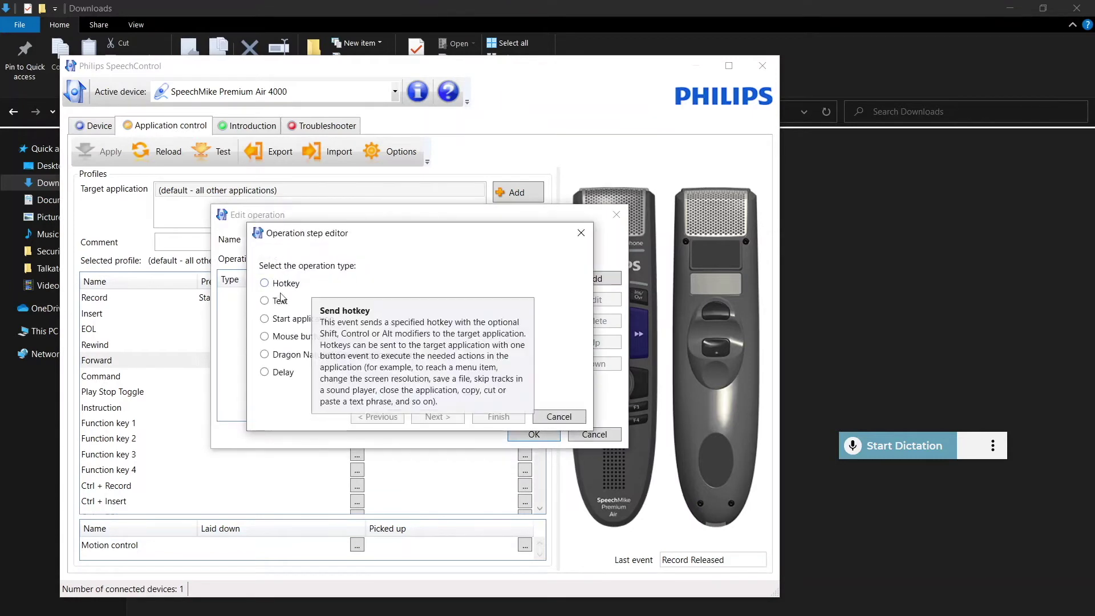
{"action": "left_click", "coordinate": [266, 283]}
{"action": "left_click", "coordinate": [448, 417]}
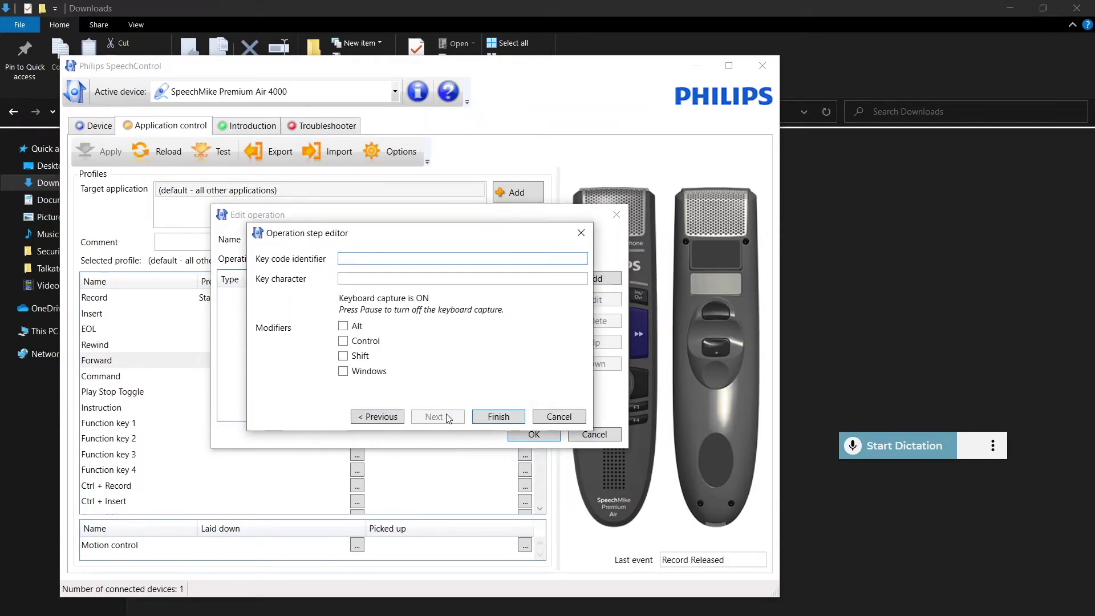
{"action": "key", "text": "Return"}
{"action": "left_click", "coordinate": [498, 417]}
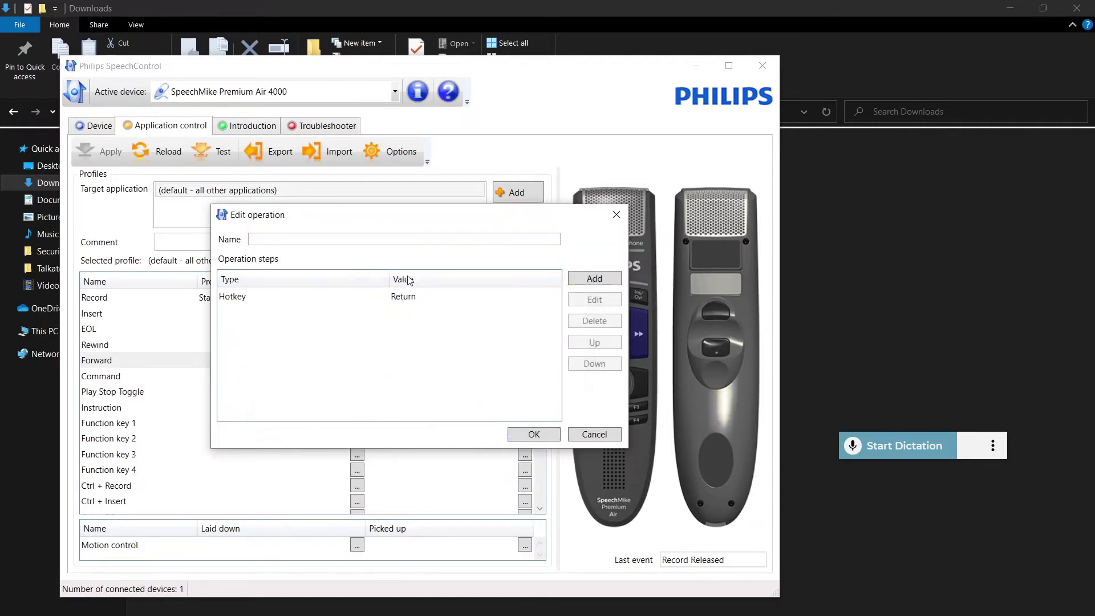
Step: Name the Forward operation 'Enter or new line' and save it
{"action": "left_click", "coordinate": [374, 240]}
{"action": "type", "text": "En"}
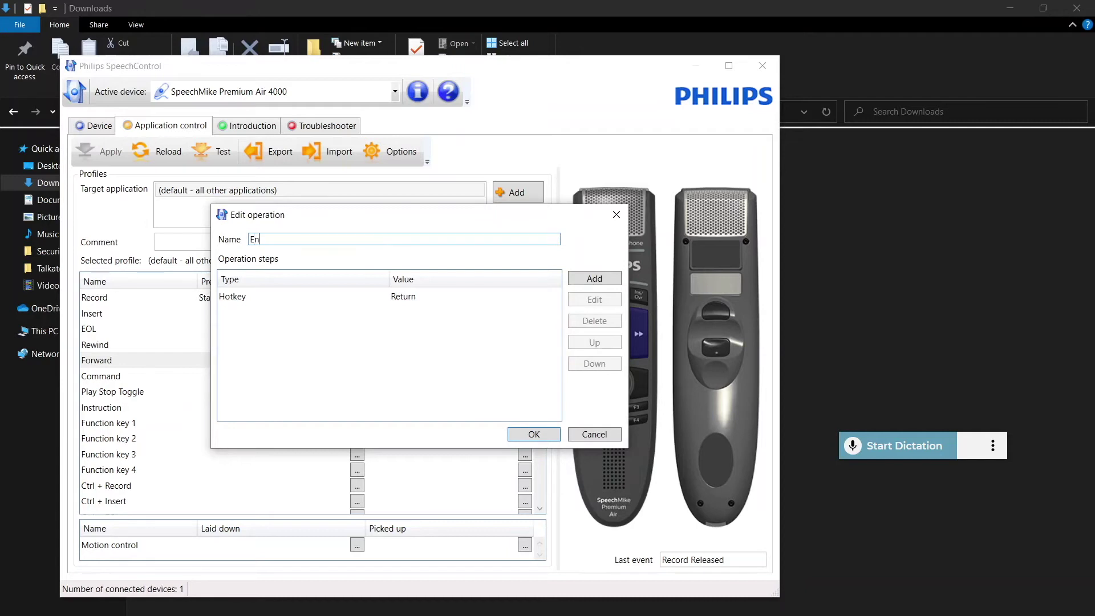
{"action": "type", "text": "ter or new line"}
{"action": "left_click", "coordinate": [532, 434]}
Step: Apply the Forward mapping and give Play Stop Toggle's press a Tab hotkey step
{"action": "left_click", "coordinate": [95, 153]}
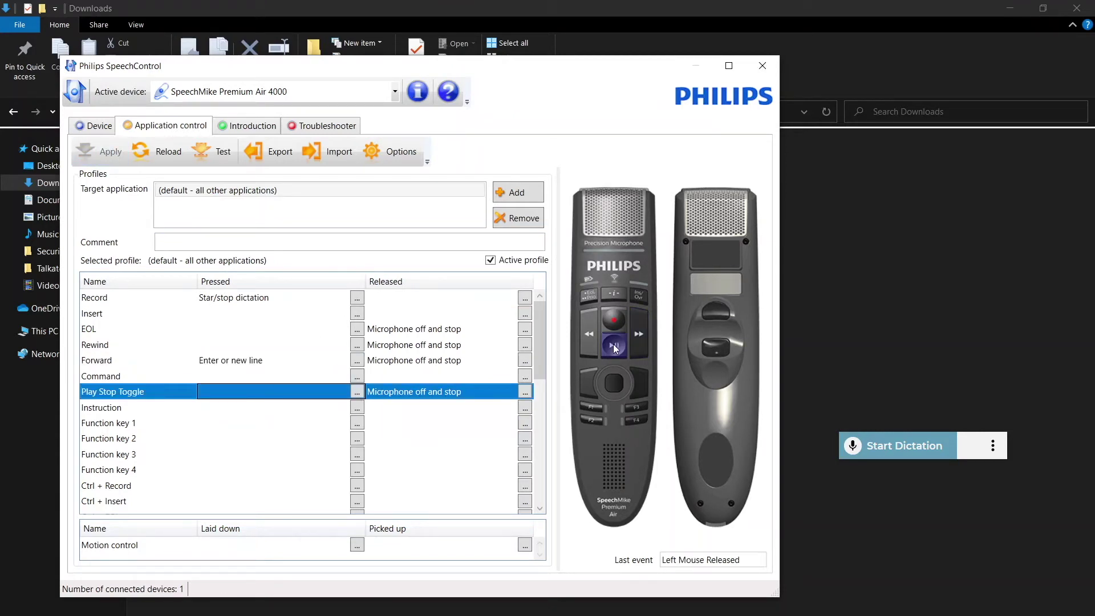
{"action": "left_click", "coordinate": [355, 394]}
{"action": "left_click", "coordinate": [596, 285]}
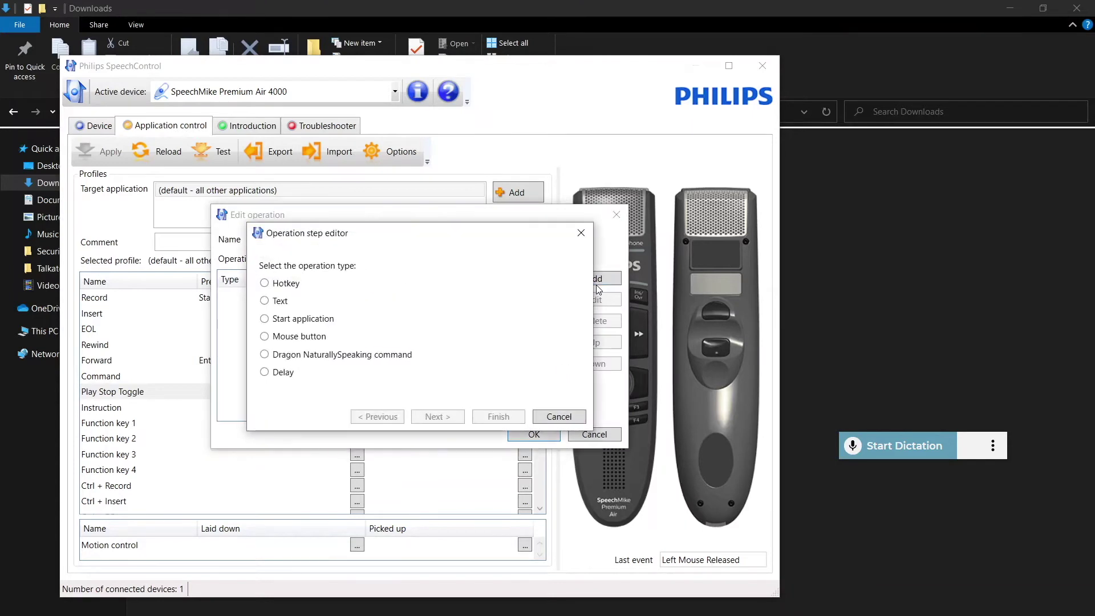
{"action": "left_click", "coordinate": [265, 284]}
{"action": "left_click", "coordinate": [433, 418]}
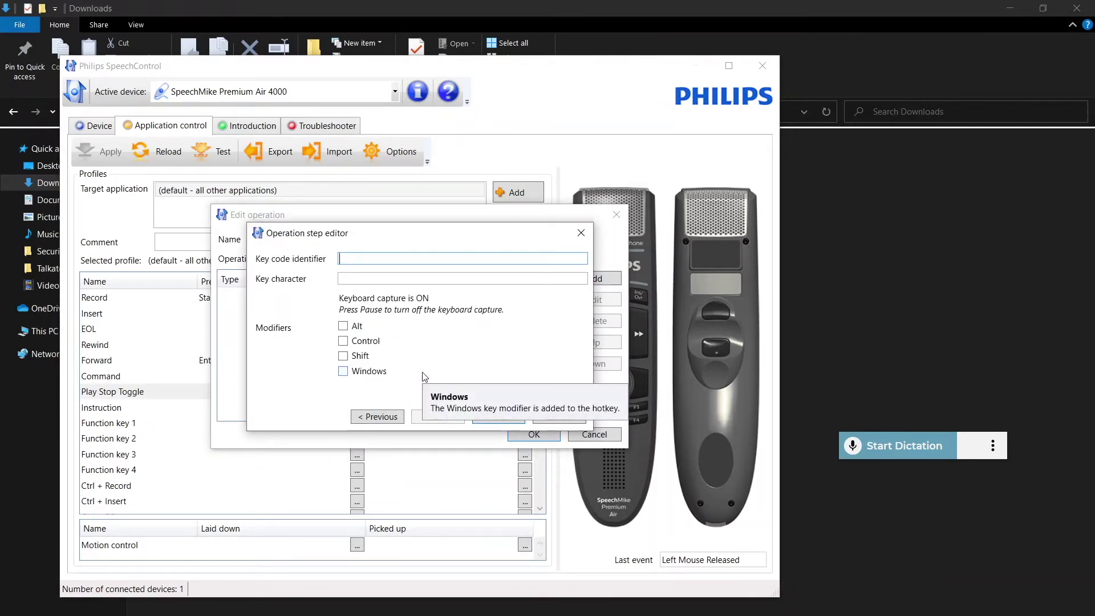
{"action": "key", "text": "Tab"}
{"action": "left_click", "coordinate": [498, 417]}
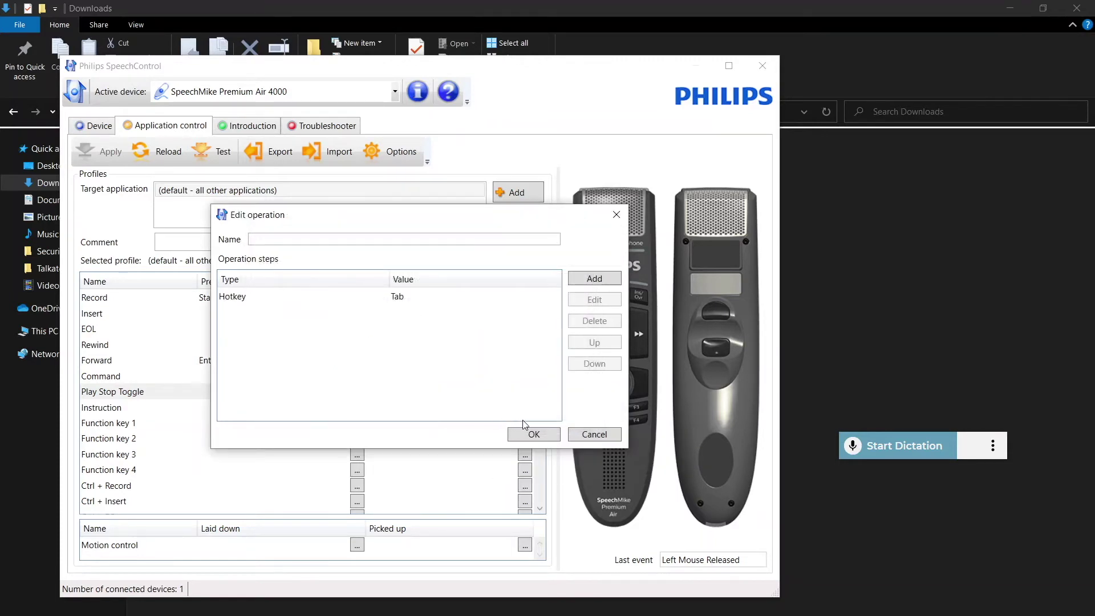
Step: Name the Play Stop Toggle operation 'Tab', save it and apply the mapping
{"action": "left_click", "coordinate": [387, 241]}
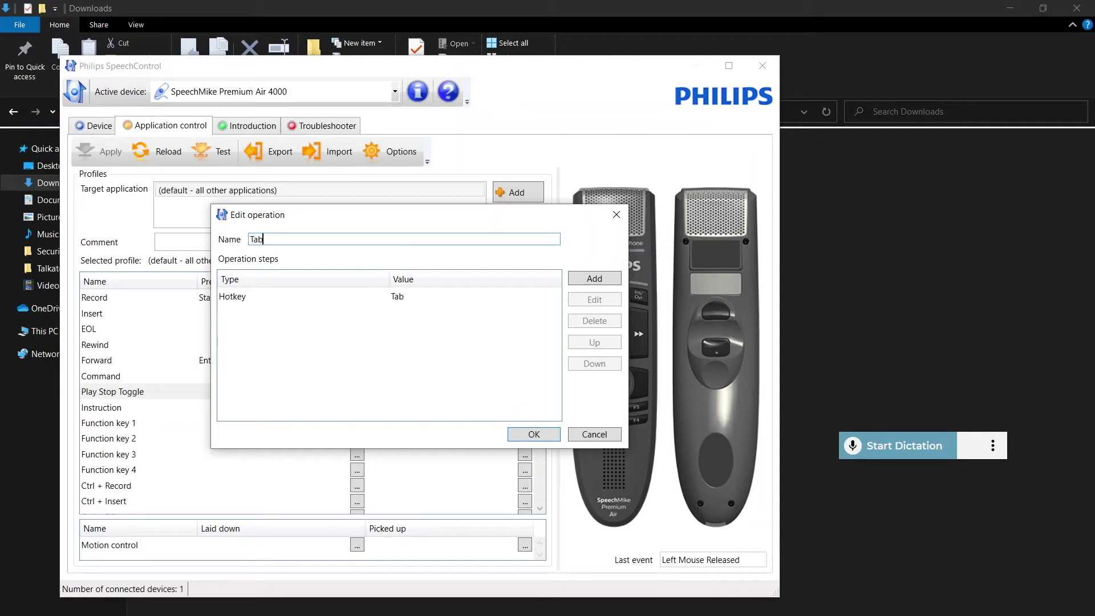
{"action": "type", "text": "Tab"}
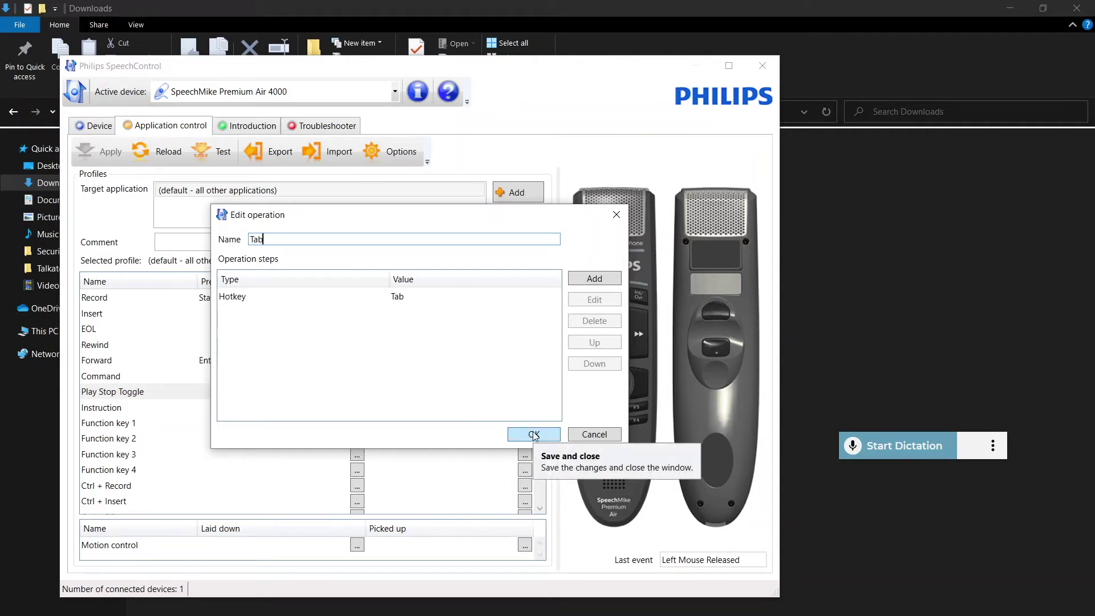
{"action": "left_click", "coordinate": [534, 435]}
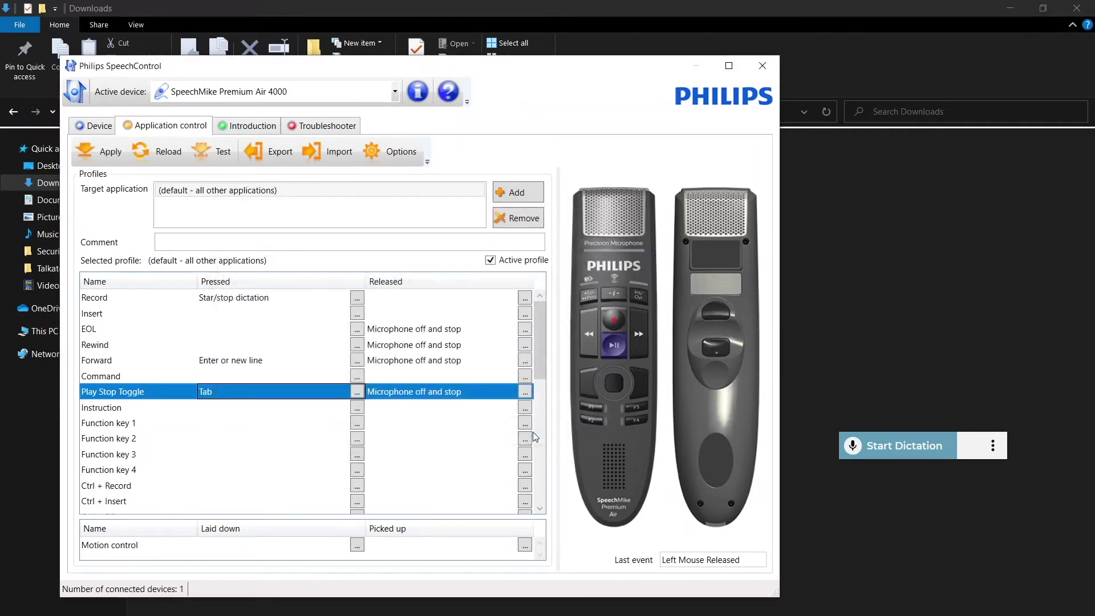
{"action": "left_click", "coordinate": [104, 151]}
{"action": "left_click", "coordinate": [590, 342]}
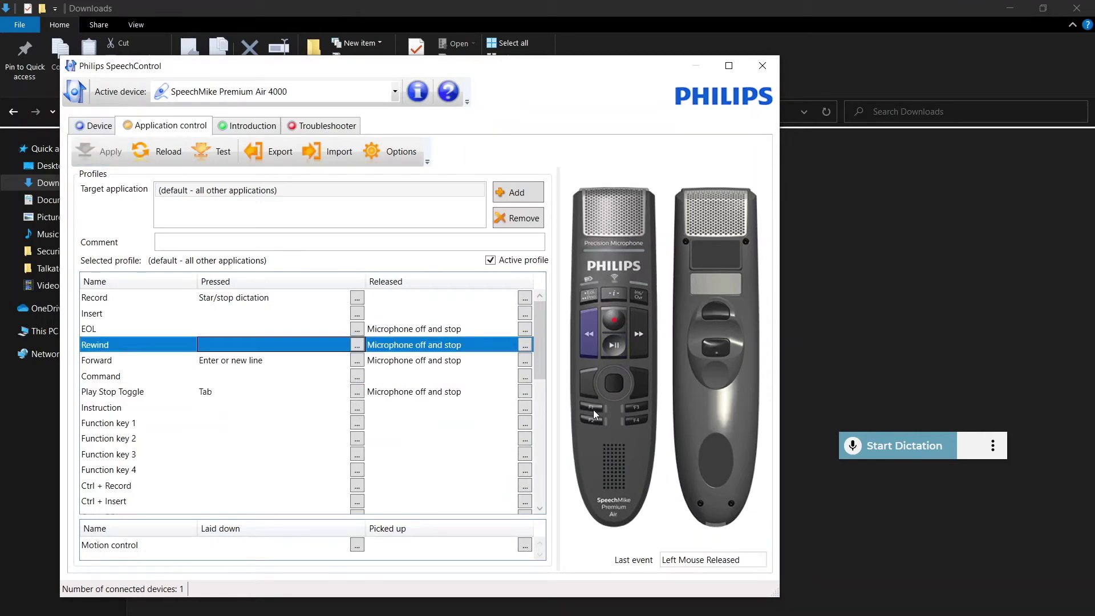
Step: Give the Rewind button's press a hotkey step sending Backspace
{"action": "left_click", "coordinate": [358, 345]}
{"action": "left_click", "coordinate": [595, 278]}
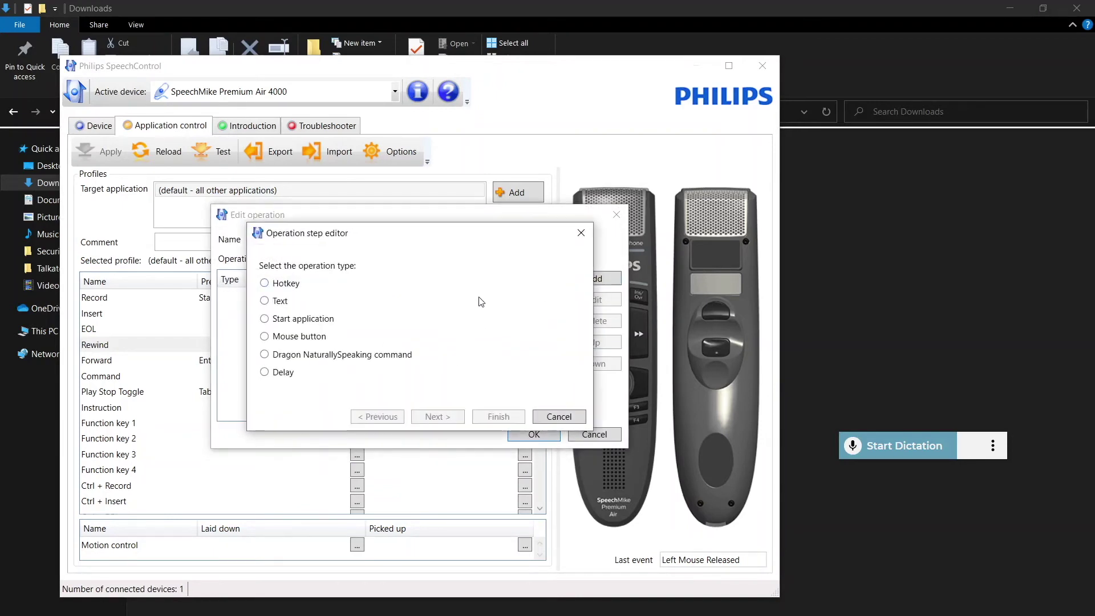
{"action": "left_click", "coordinate": [436, 417]}
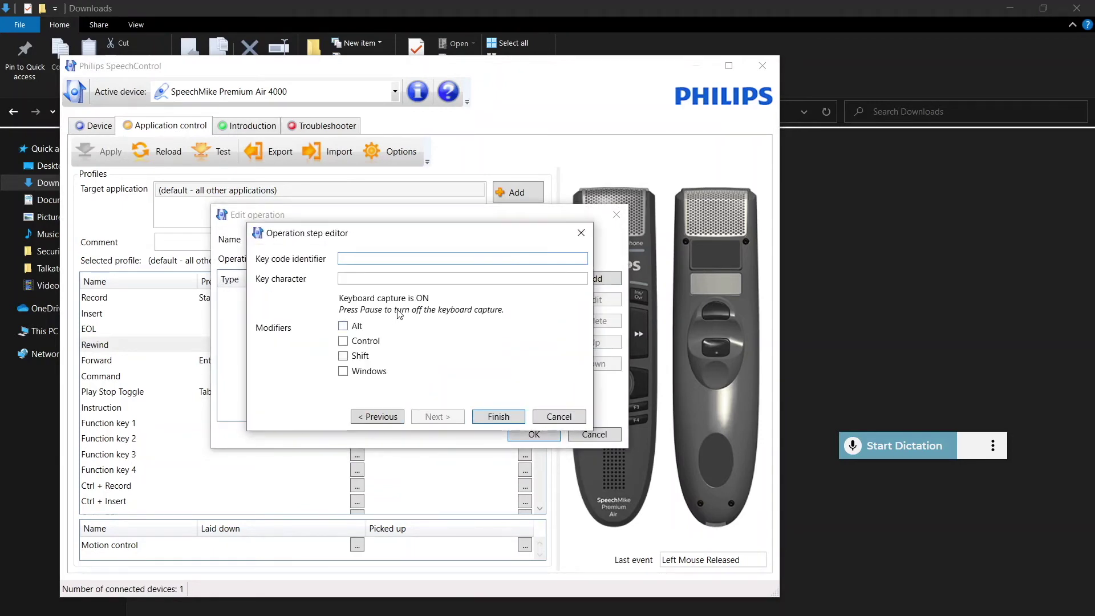
{"action": "mouse_move", "coordinate": [399, 313]}
{"action": "key", "text": "BackSpace"}
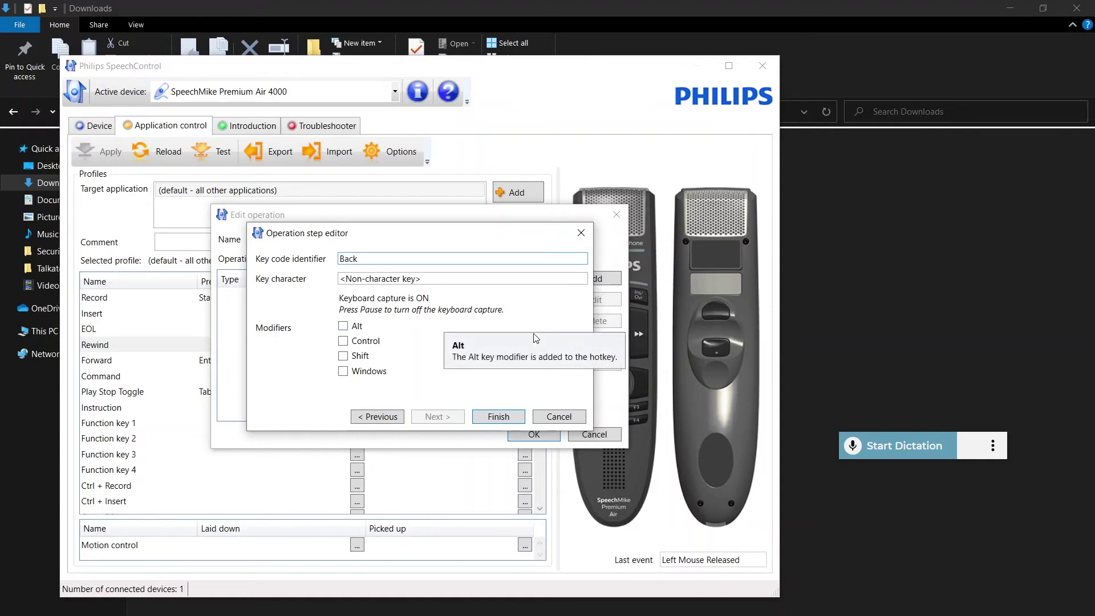
{"action": "left_click", "coordinate": [498, 416]}
Step: Name the Rewind operation 'Backspace', save it and apply to the device
{"action": "left_click", "coordinate": [354, 240]}
{"action": "type", "text": "Backspace"}
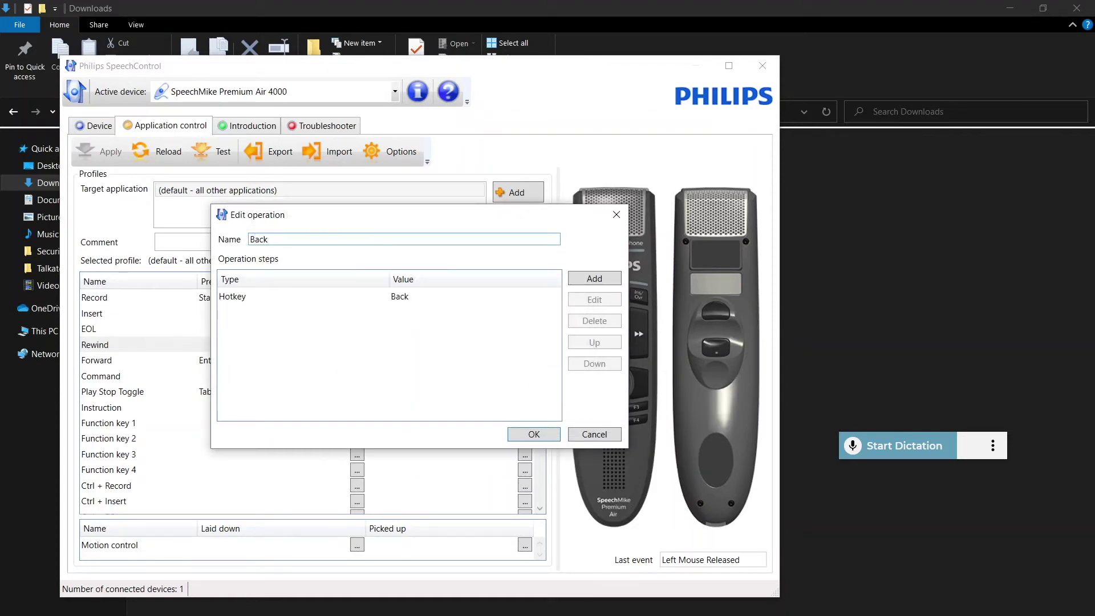
{"action": "left_click", "coordinate": [533, 436]}
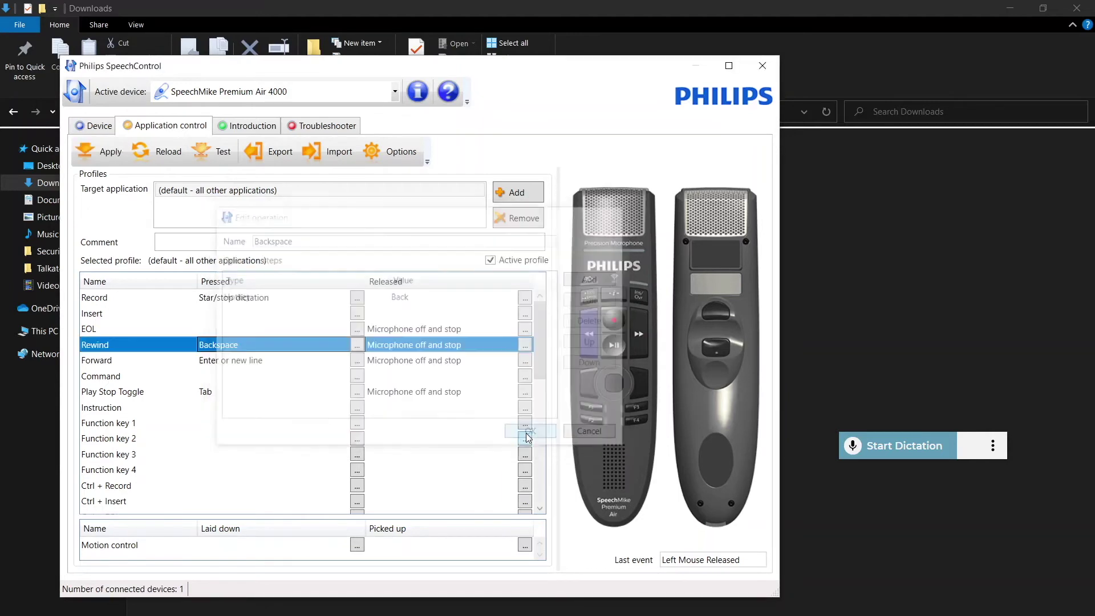
{"action": "left_click", "coordinate": [96, 158]}
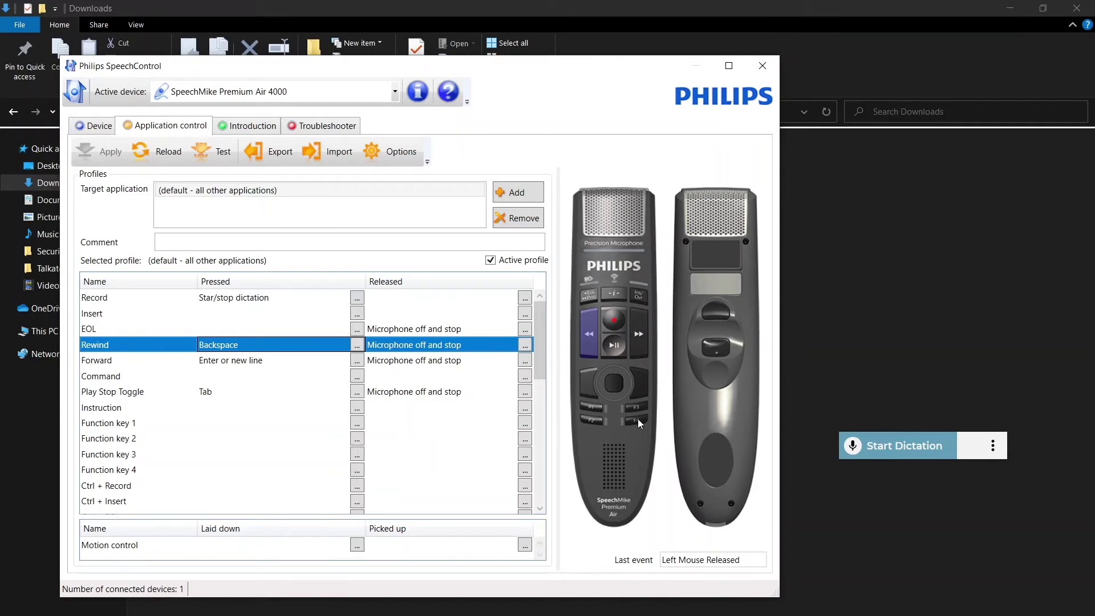
{"action": "scroll", "coordinate": [339, 412], "scroll_direction": "down", "scroll_amount": 7}
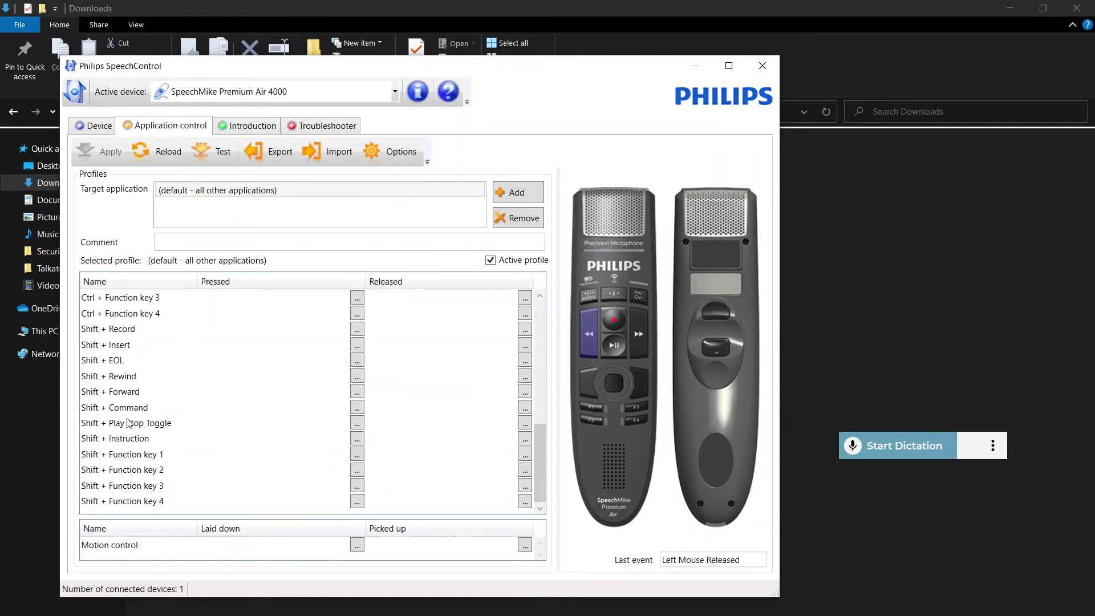
{"action": "scroll", "coordinate": [117, 351], "scroll_direction": "up", "scroll_amount": 7}
{"action": "left_click", "coordinate": [115, 344]}
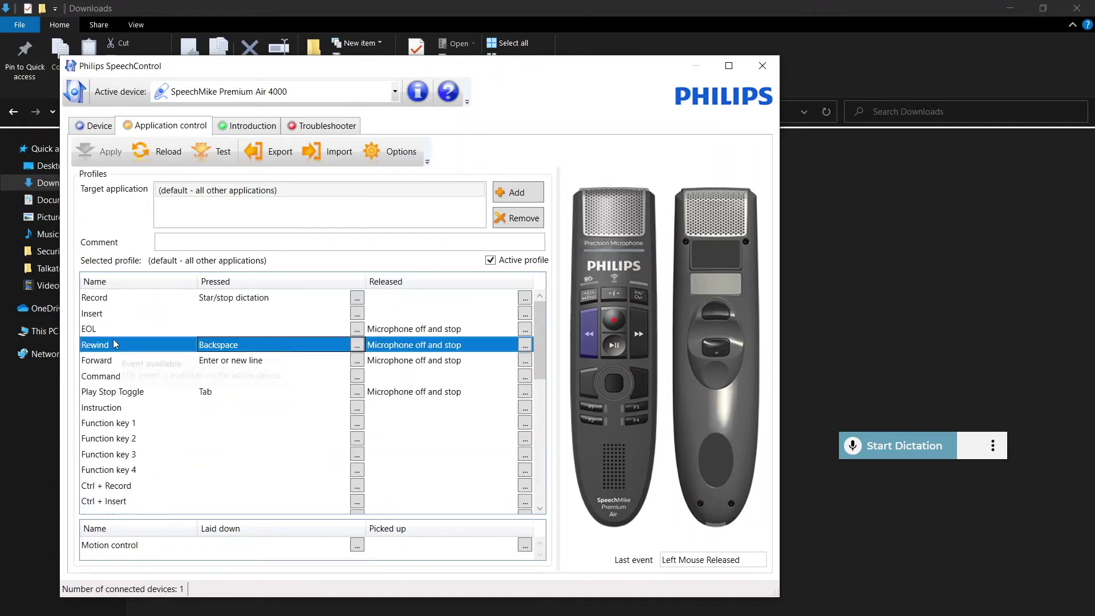
{"action": "scroll", "coordinate": [115, 344], "scroll_direction": "down", "scroll_amount": 7}
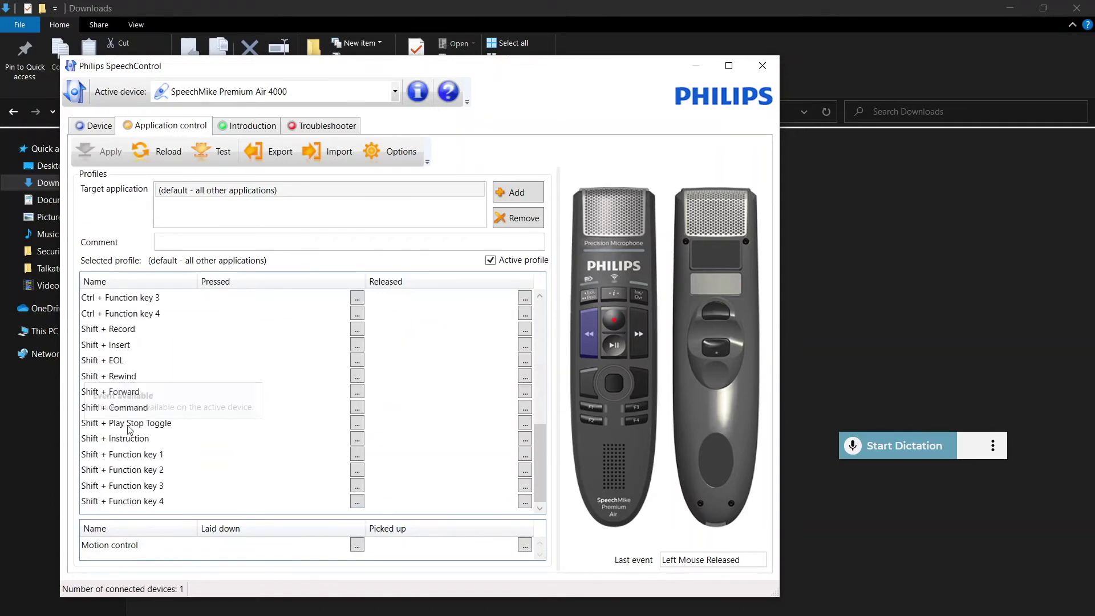
{"action": "scroll", "coordinate": [177, 403], "scroll_direction": "up", "scroll_amount": 7}
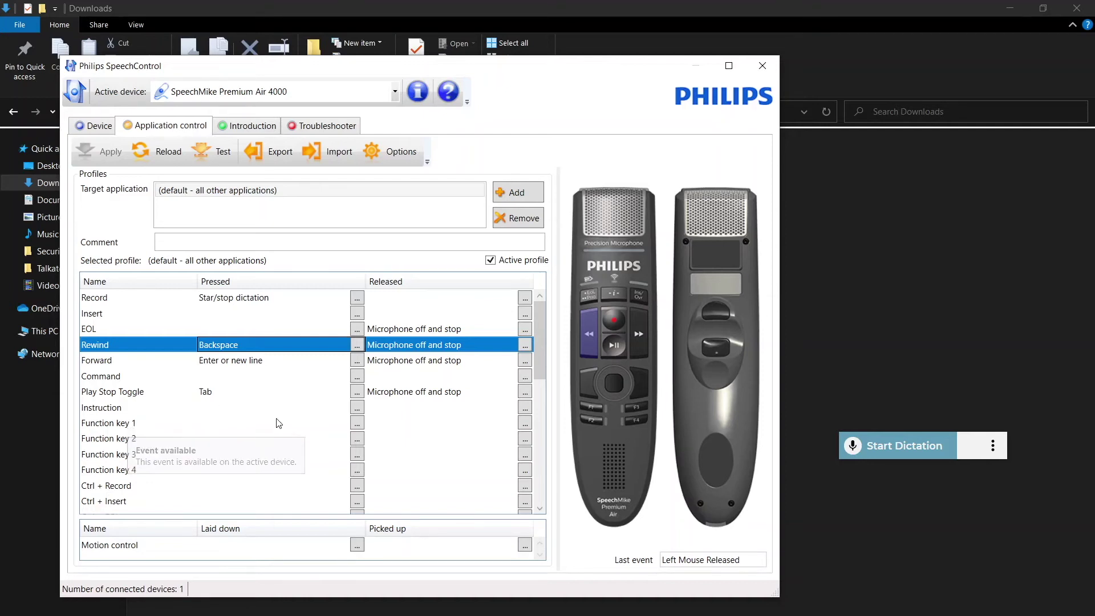
{"action": "left_click", "coordinate": [357, 423]}
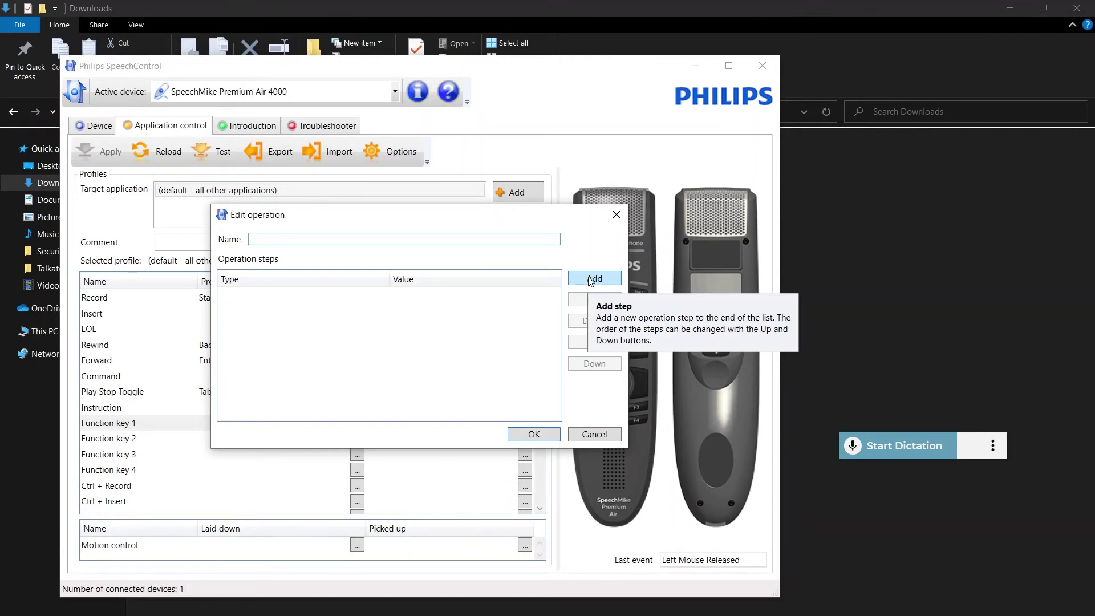
Step: Add a text step to Function key 1 containing the pasted daily incision-check sentence
{"action": "left_click", "coordinate": [590, 279]}
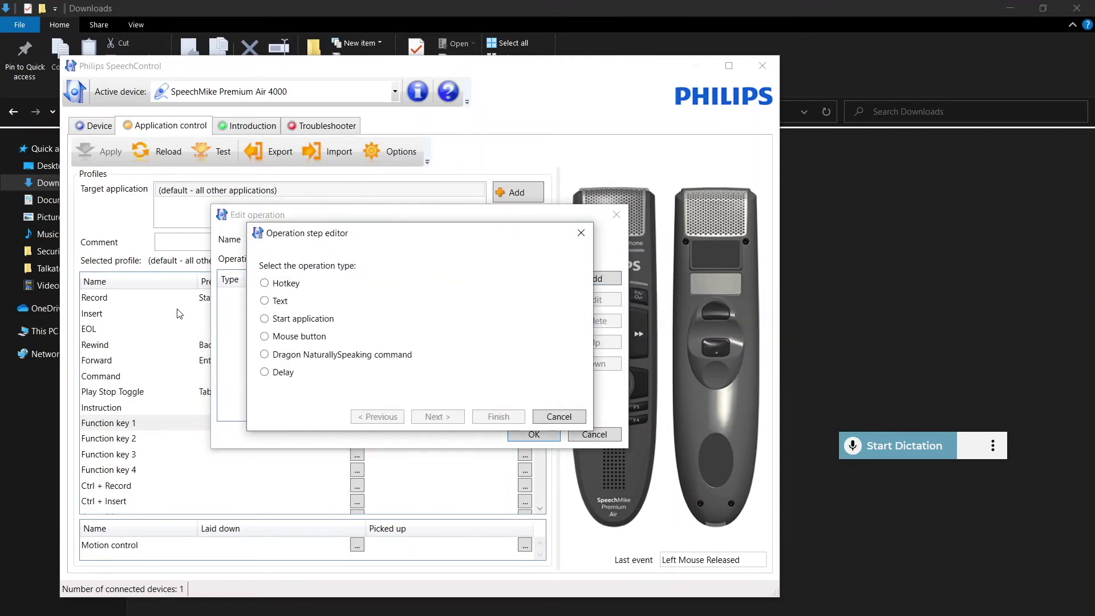
{"action": "left_click", "coordinate": [265, 301]}
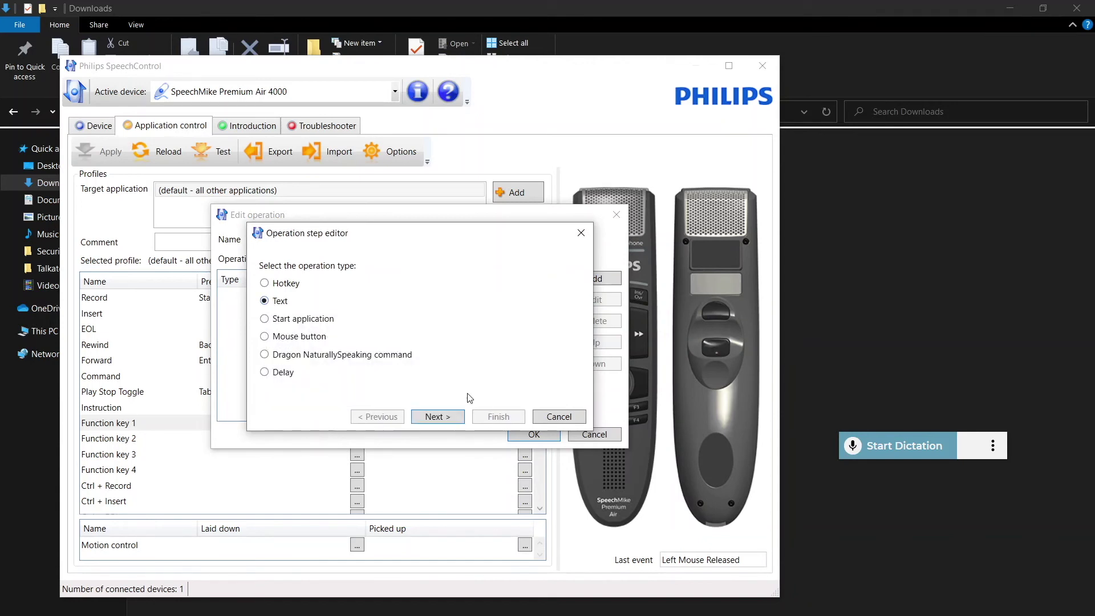
{"action": "left_click", "coordinate": [439, 417]}
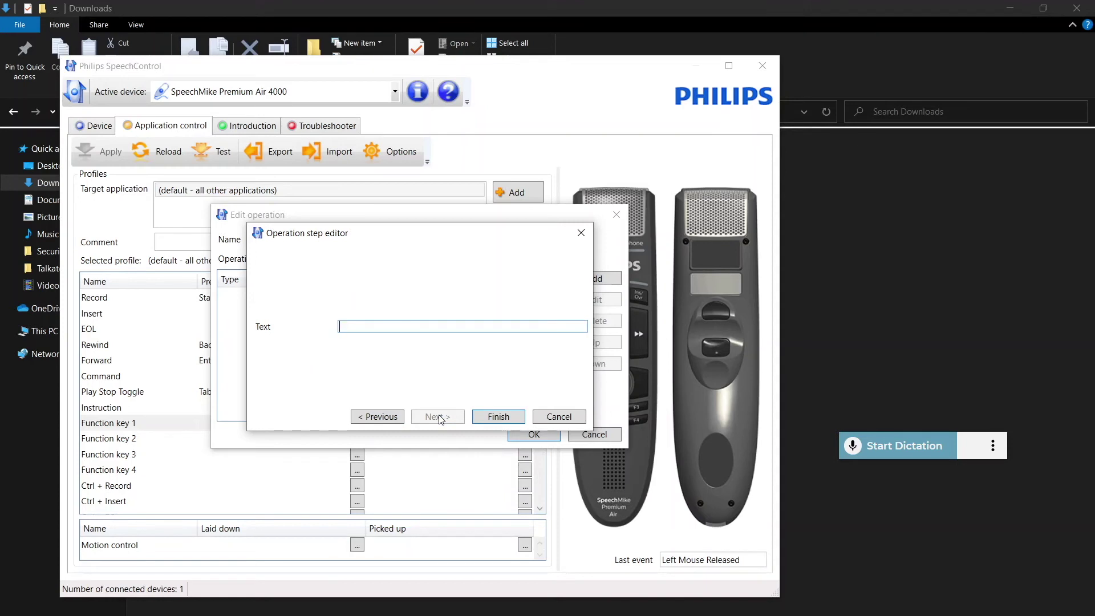
{"action": "key", "text": "ctrl+v"}
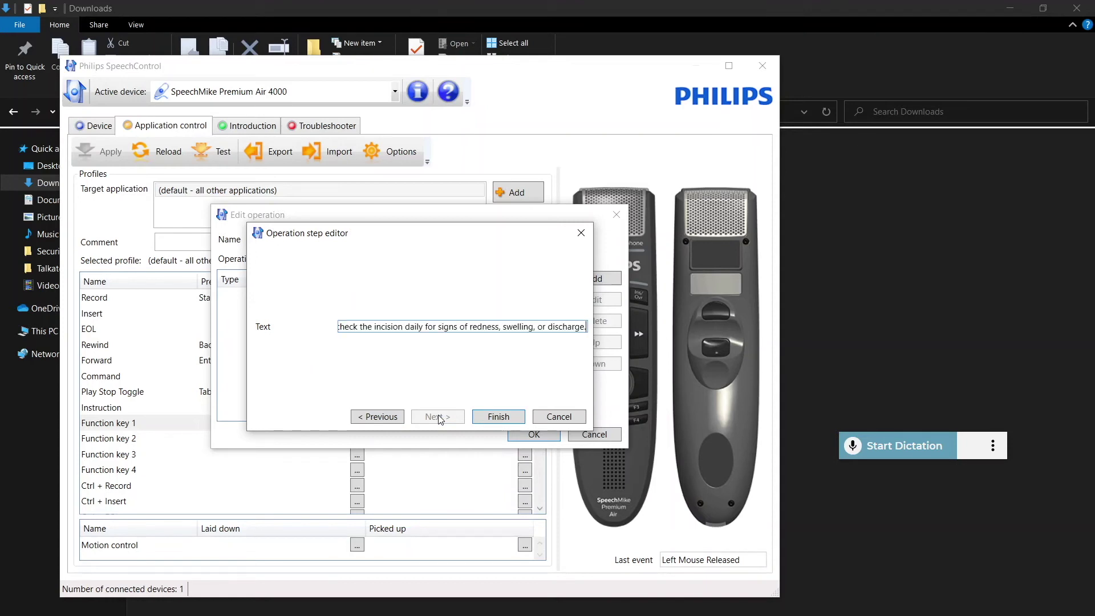
{"action": "left_click", "coordinate": [490, 415]}
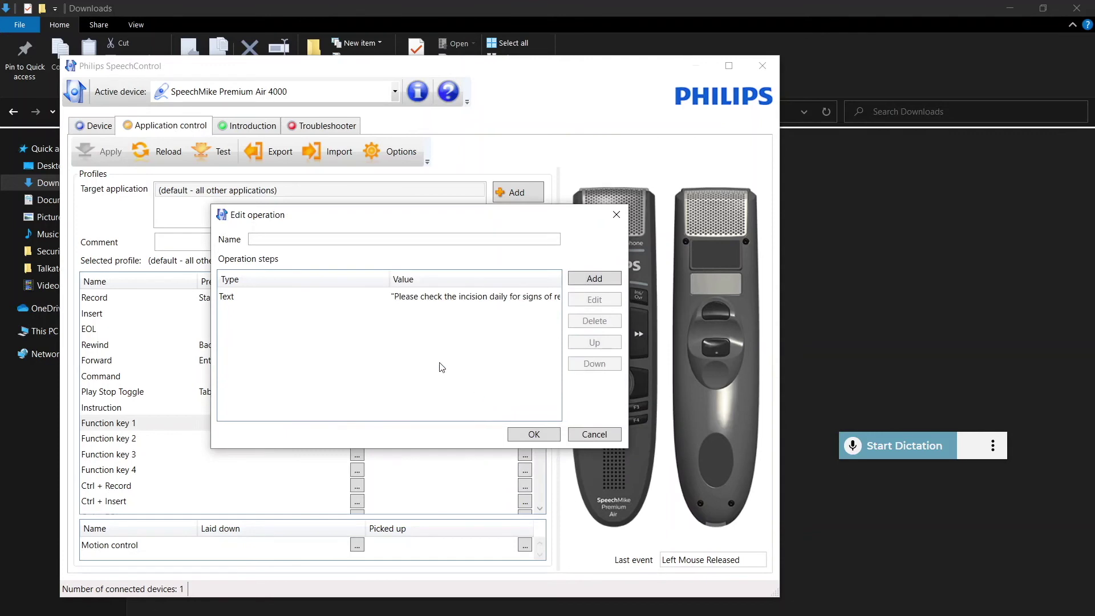
Step: Name the Function key 1 operation 'Check incision', save it and apply
{"action": "left_click", "coordinate": [391, 239]}
{"action": "type", "text": "Ch"}
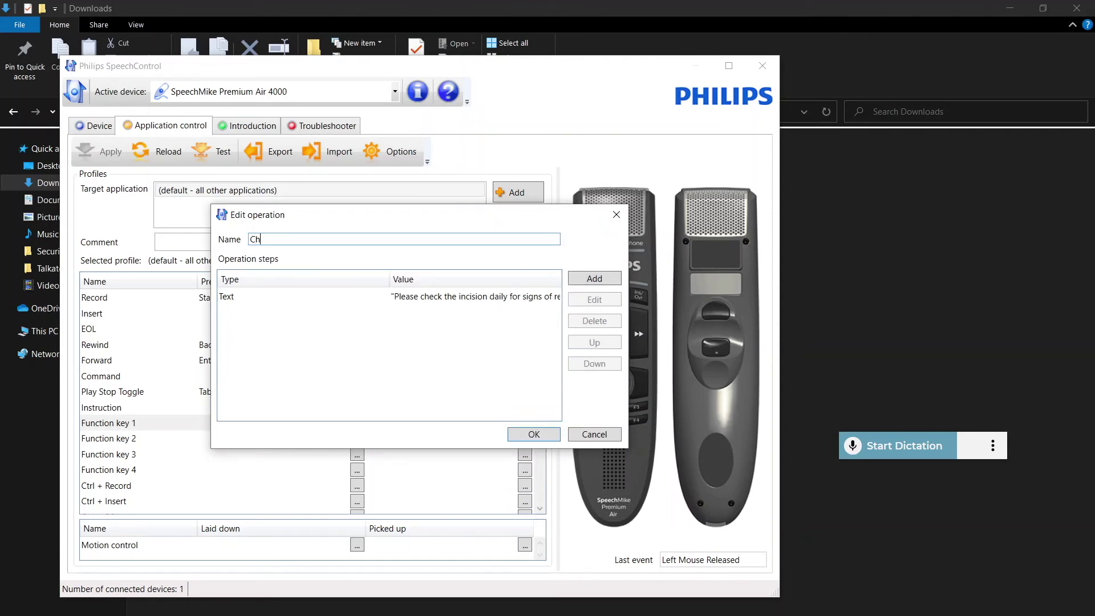
{"action": "type", "text": "eck incision"}
{"action": "left_click", "coordinate": [534, 436]}
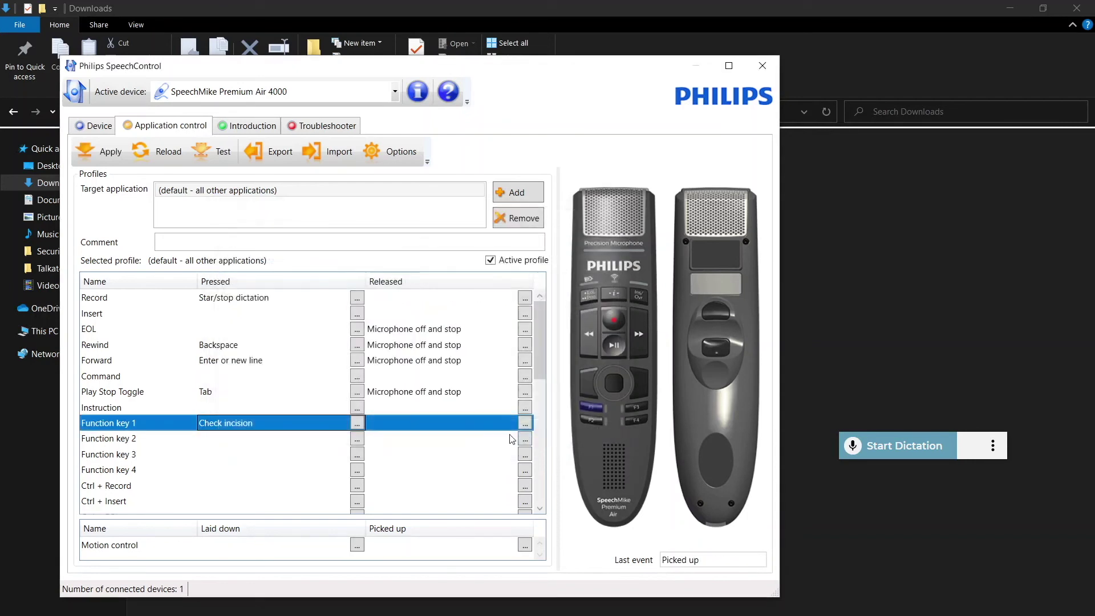
{"action": "left_click", "coordinate": [98, 156]}
Step: Bring up the Windows Start menu to search for Notepad
{"action": "key", "text": "super"}
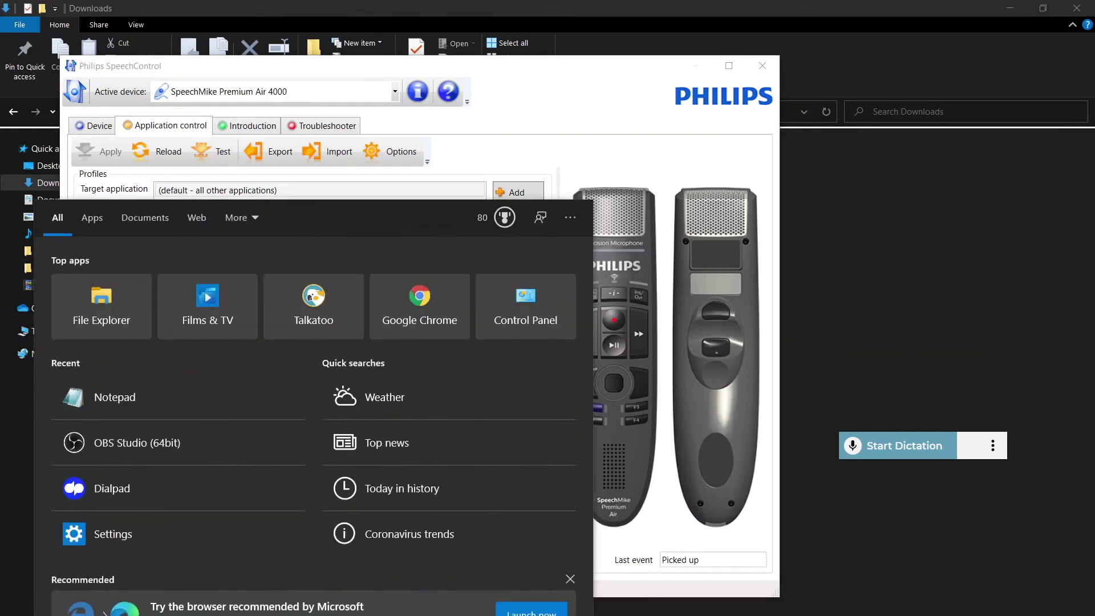
Step: Open Notepad from a 'not' search and test the Enter mapping with a new line
{"action": "type", "text": "not"}
{"action": "left_click", "coordinate": [136, 283]}
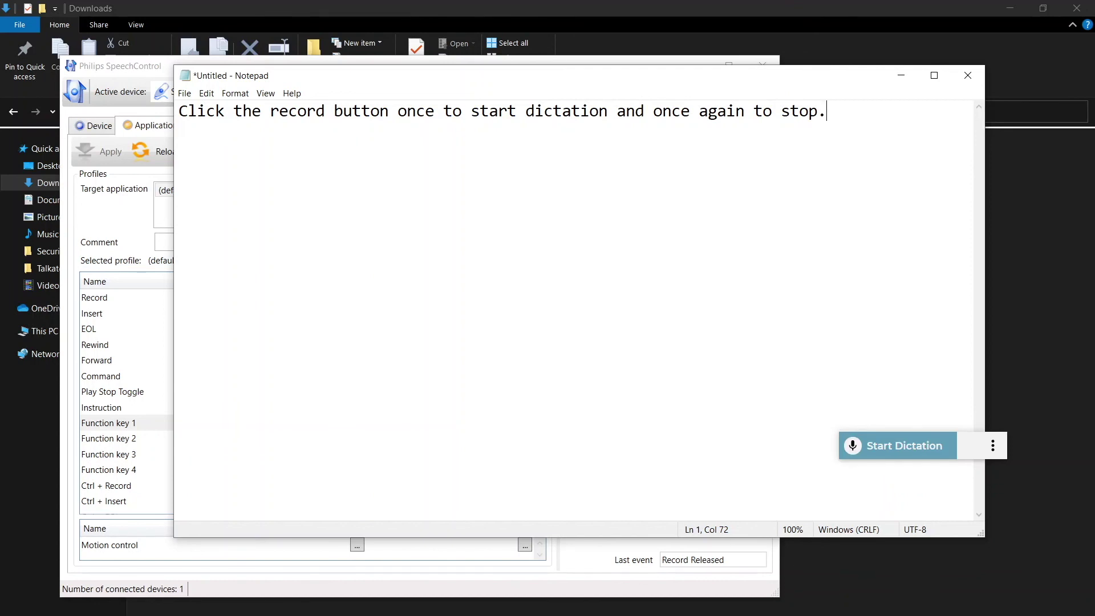
{"action": "key", "text": "Return"}
Step: Test Tab and Backspace on line 3, then insert the incision-check template with Function key 1
{"action": "key", "text": "Tab"}
{"action": "key", "text": "Tab"}
{"action": "key", "text": "BackSpace"}
{"action": "key", "text": "BackSpace"}
{"action": "type", "text": "Please check the incision daily for signs of redness, swelling, or discharge."}
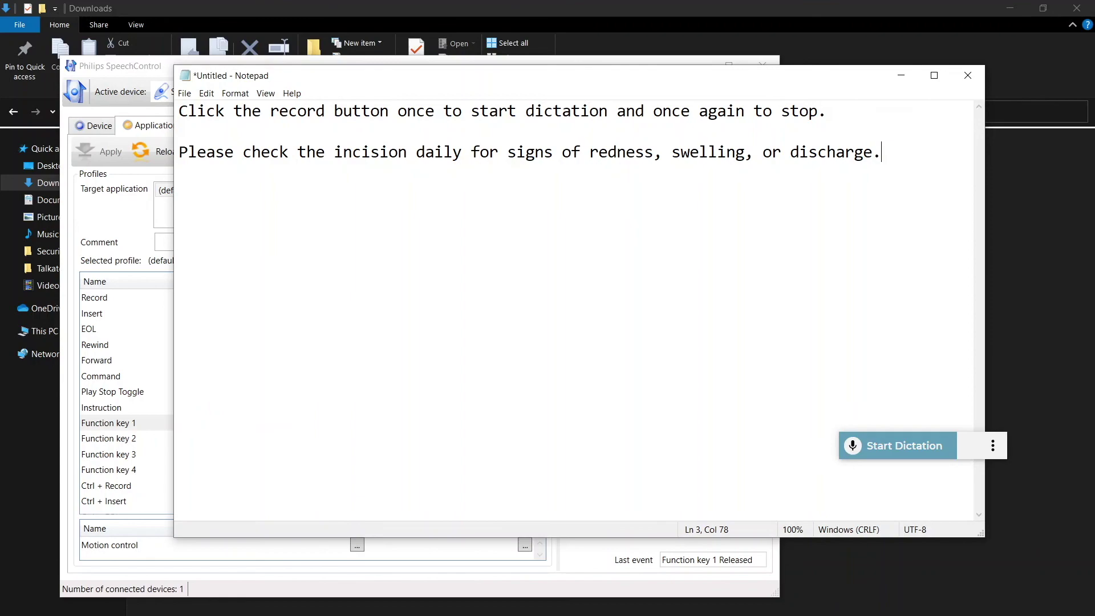